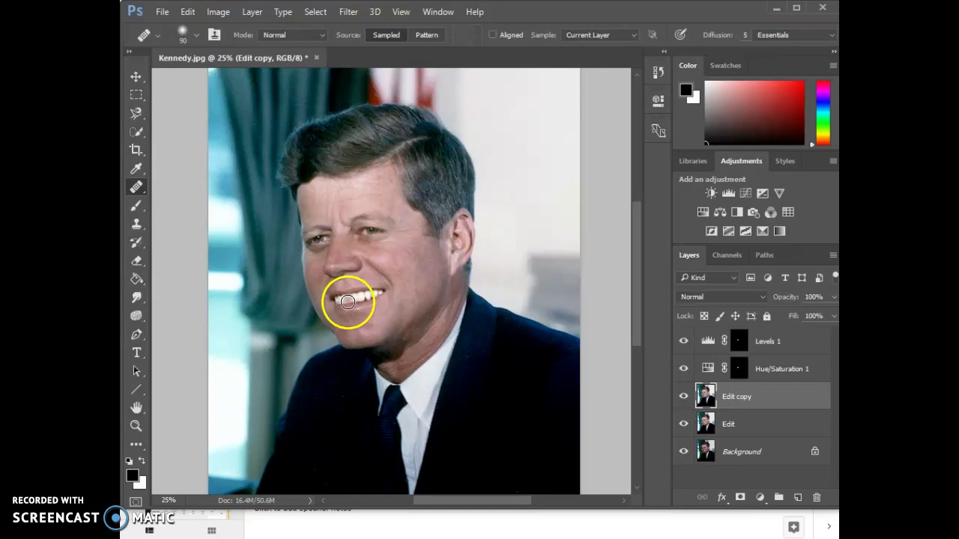
# - Create a new U.S. Paper document in Letter size, 8.5 by 11 inches at 300 pixels/inch with a white background
pyautogui.click(162, 11)
pyautogui.click(167, 27)
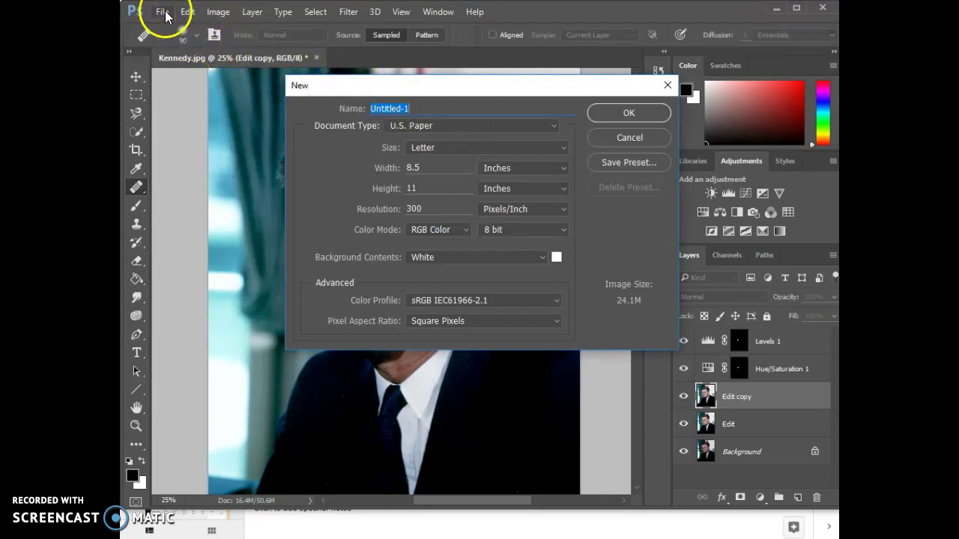
pyautogui.click(493, 149)
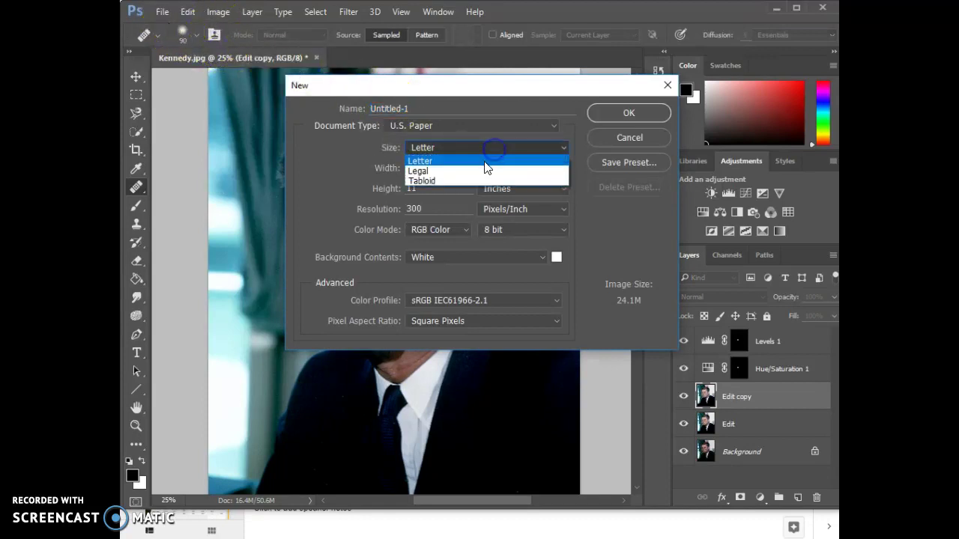
pyautogui.click(481, 162)
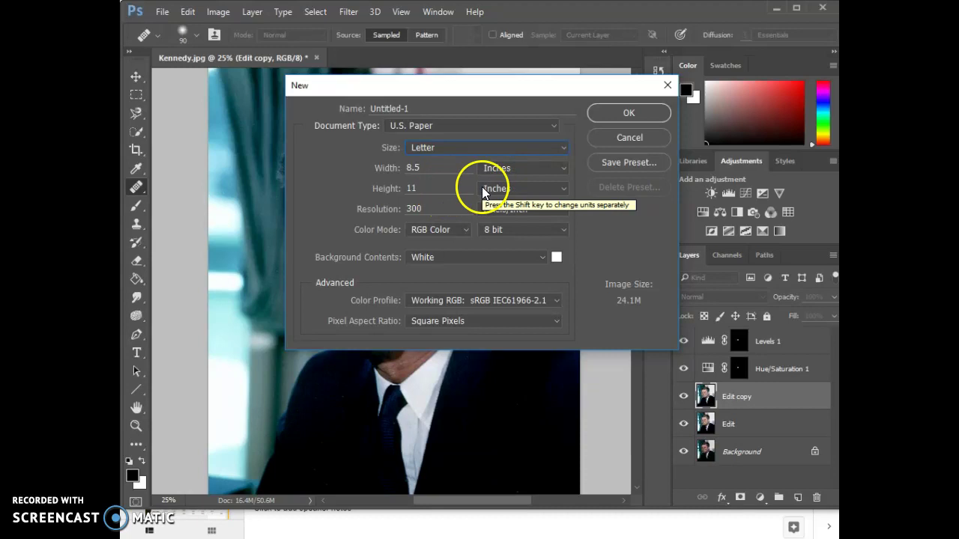
pyautogui.click(495, 168)
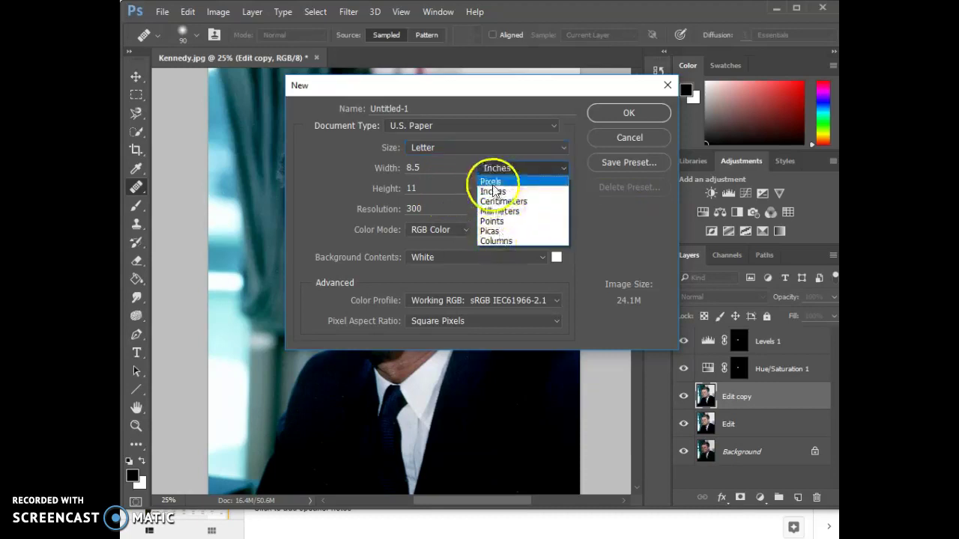
pyautogui.click(494, 192)
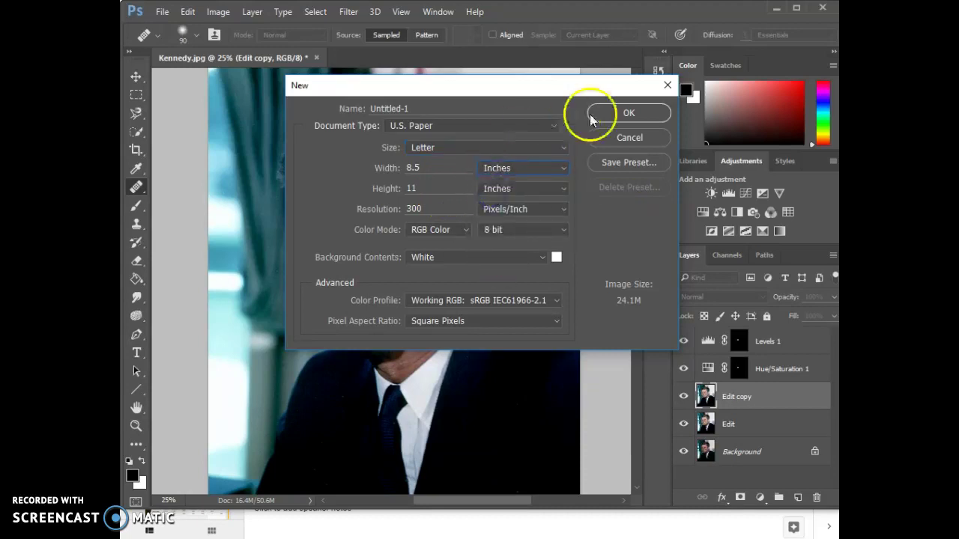
pyautogui.click(628, 113)
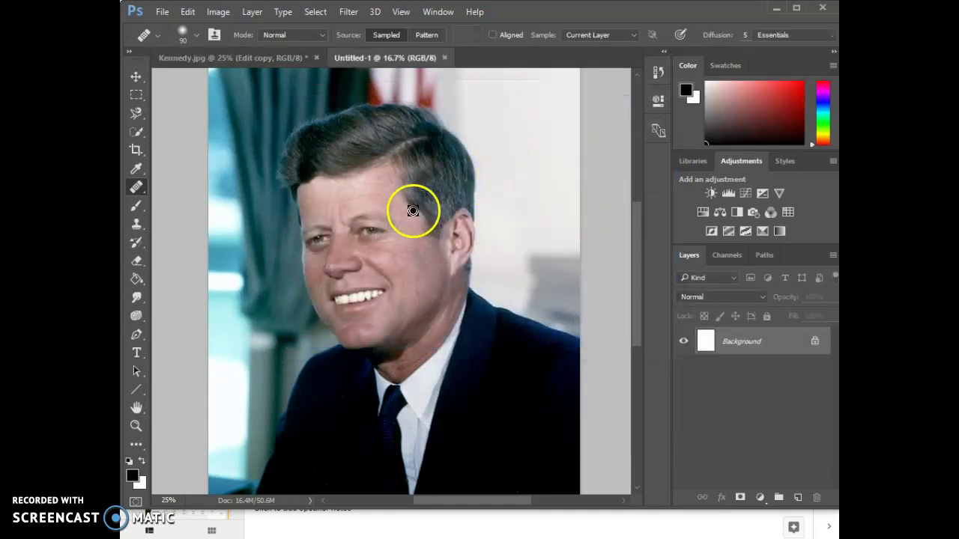
# - Activate the standard Brush tool for painting on the blank document
pyautogui.click(137, 135)
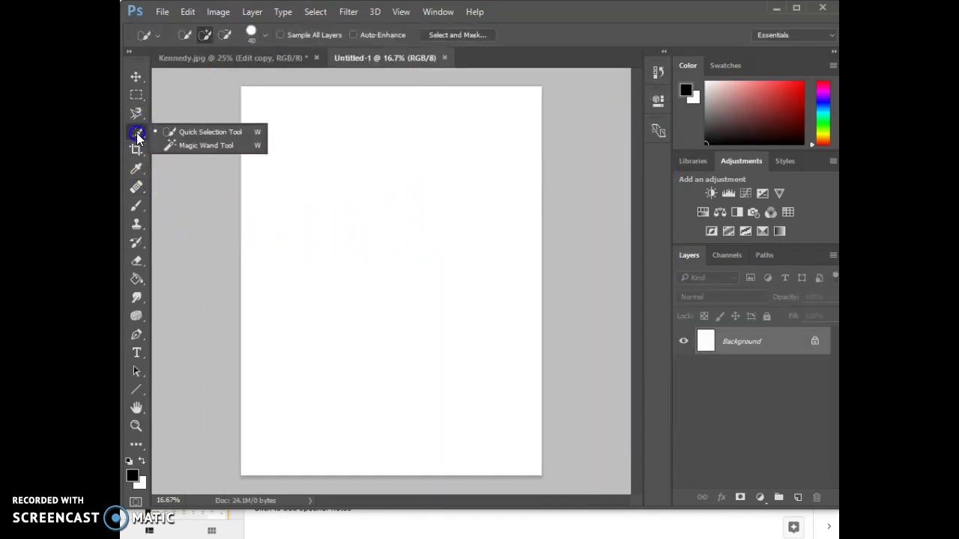
pyautogui.click(137, 135)
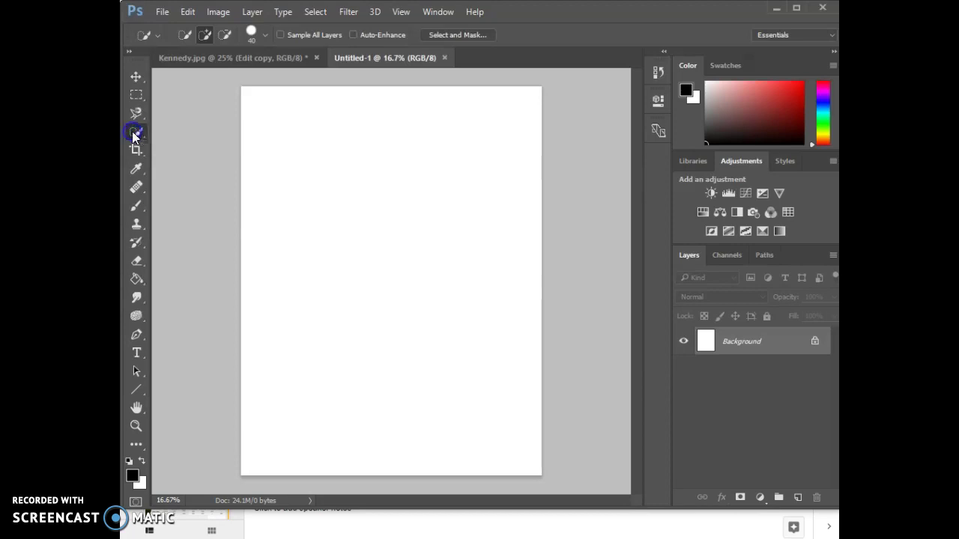
pyautogui.click(136, 207)
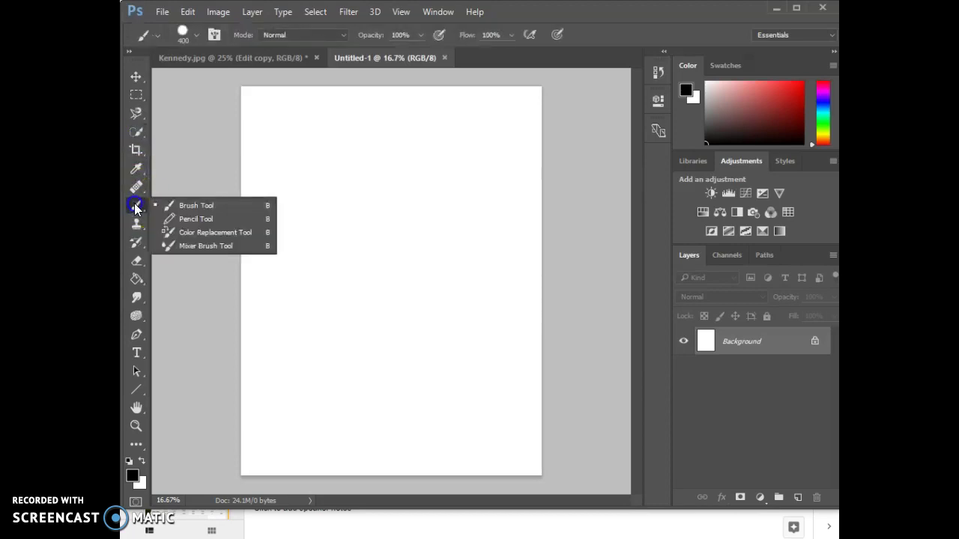
pyautogui.click(205, 207)
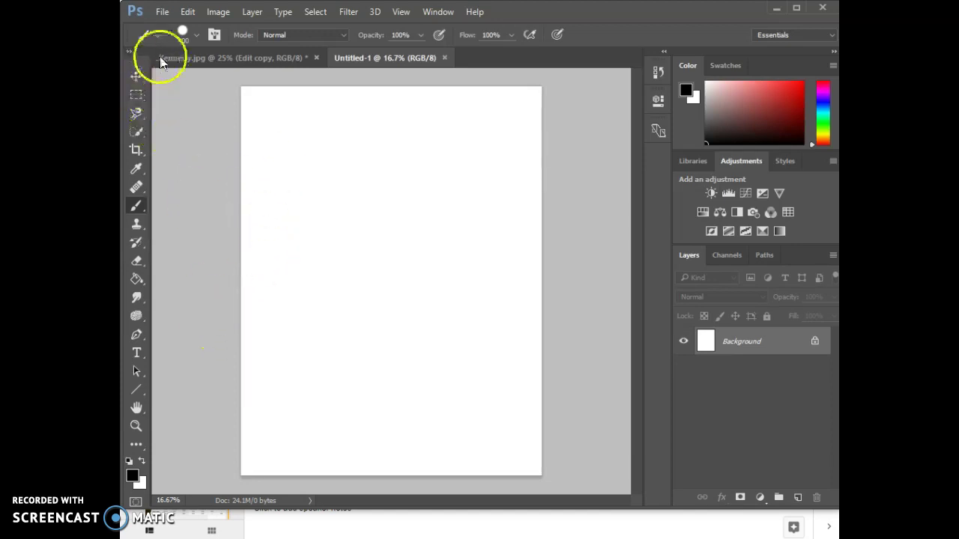
# - Browse the brush presets, then paint a curved black stroke down the middle of the page with the hard round brush
pyautogui.click(196, 33)
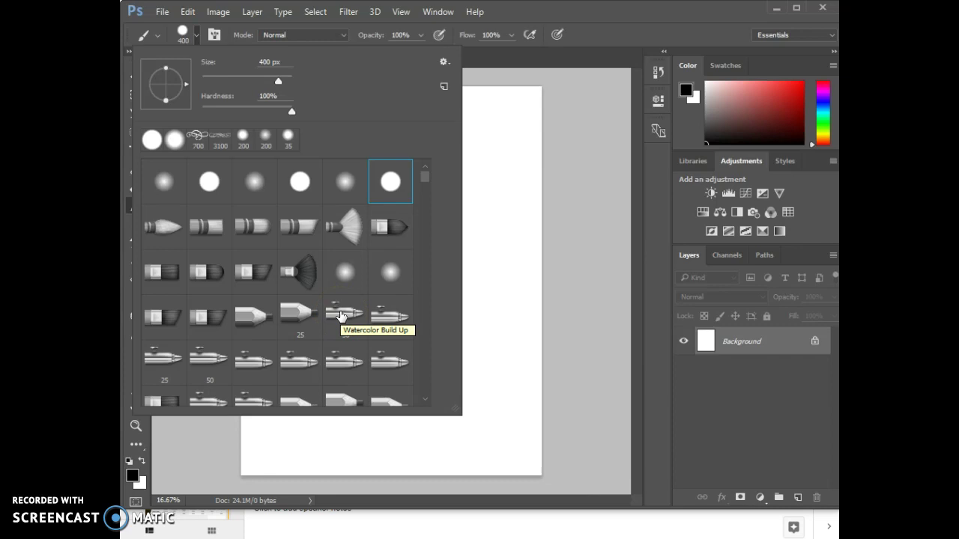
pyautogui.click(245, 108)
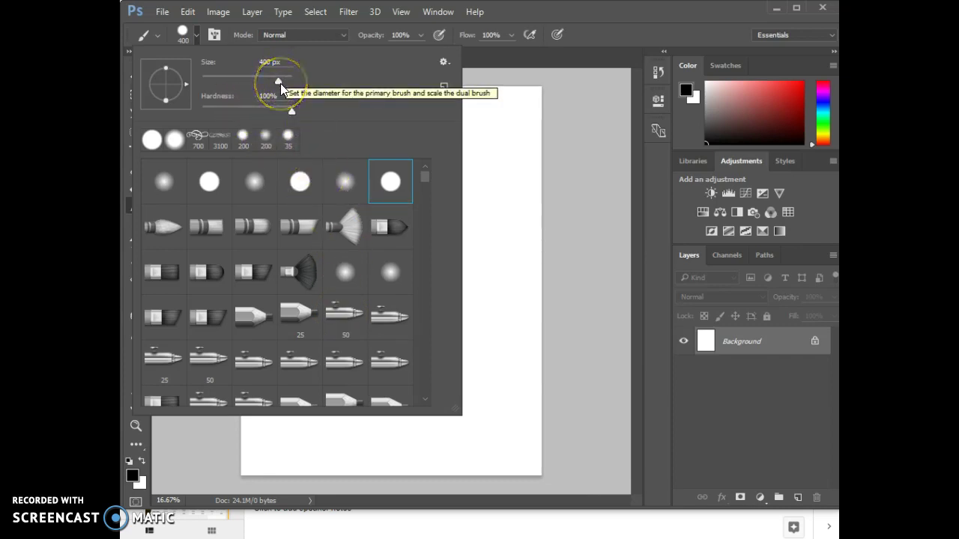
pyautogui.moveTo(424, 180)
pyautogui.mouseDown()
pyautogui.moveTo(427, 242)
pyautogui.moveTo(424, 208)
pyautogui.mouseUp()
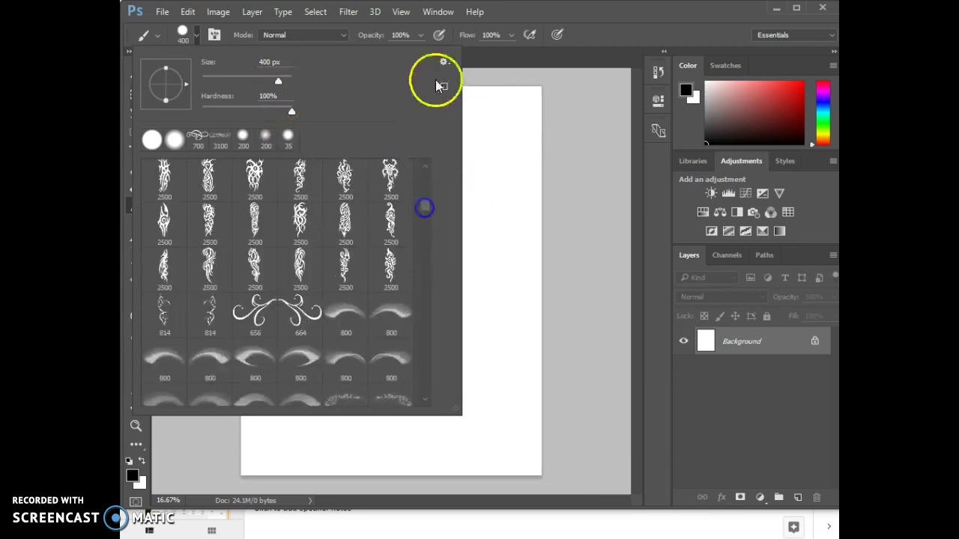
pyautogui.click(194, 38)
pyautogui.moveTo(301, 173)
pyautogui.mouseDown()
pyautogui.moveTo(332, 191)
pyautogui.moveTo(359, 310)
pyautogui.moveTo(397, 328)
pyautogui.mouseUp()
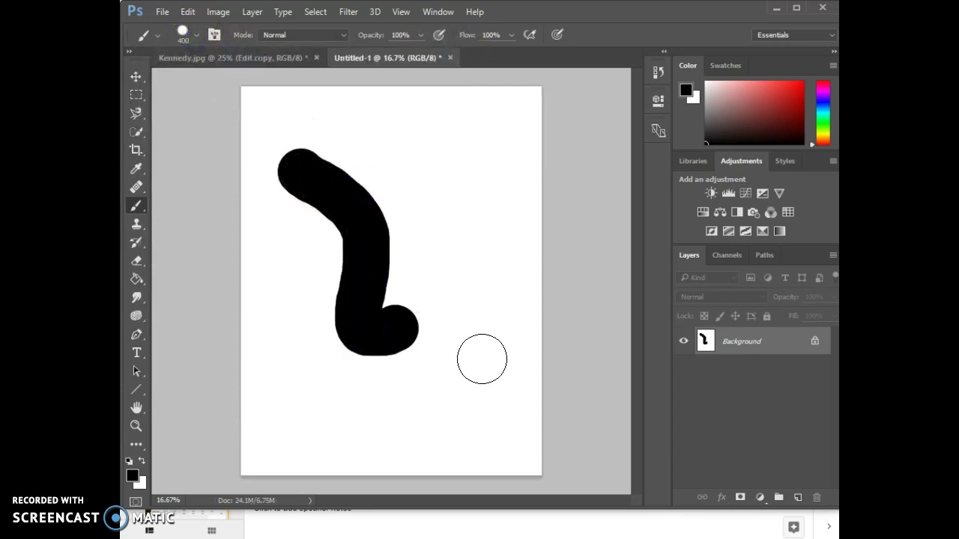
# - Set the brush hardness to 11% and paint a wavy, soft-edged black stroke beside the hard one
pyautogui.click(197, 36)
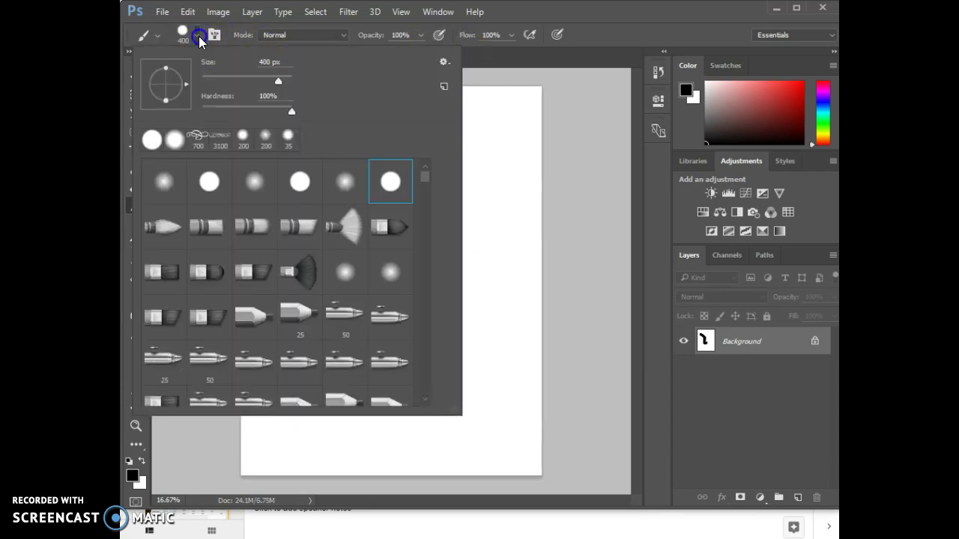
pyautogui.click(212, 109)
pyautogui.click(591, 13)
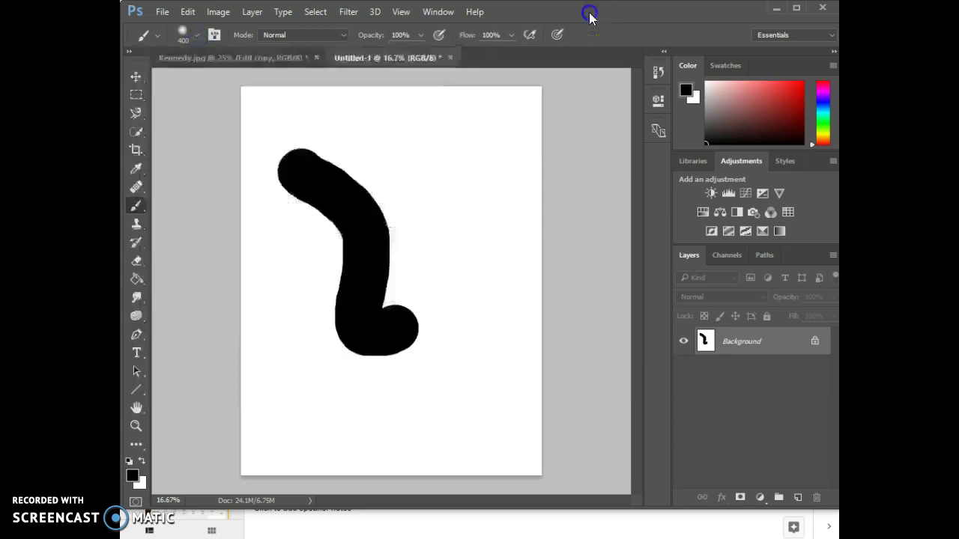
pyautogui.moveTo(425, 146)
pyautogui.mouseDown()
pyautogui.moveTo(476, 286)
pyautogui.moveTo(479, 394)
pyautogui.mouseUp()
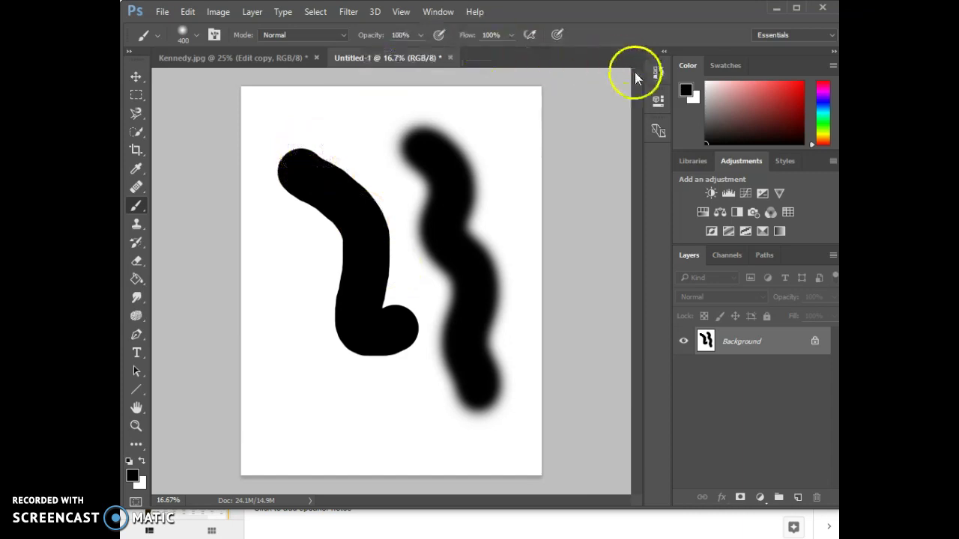
# - Step back through the document history to the New state, removing both brush strokes
pyautogui.click(661, 70)
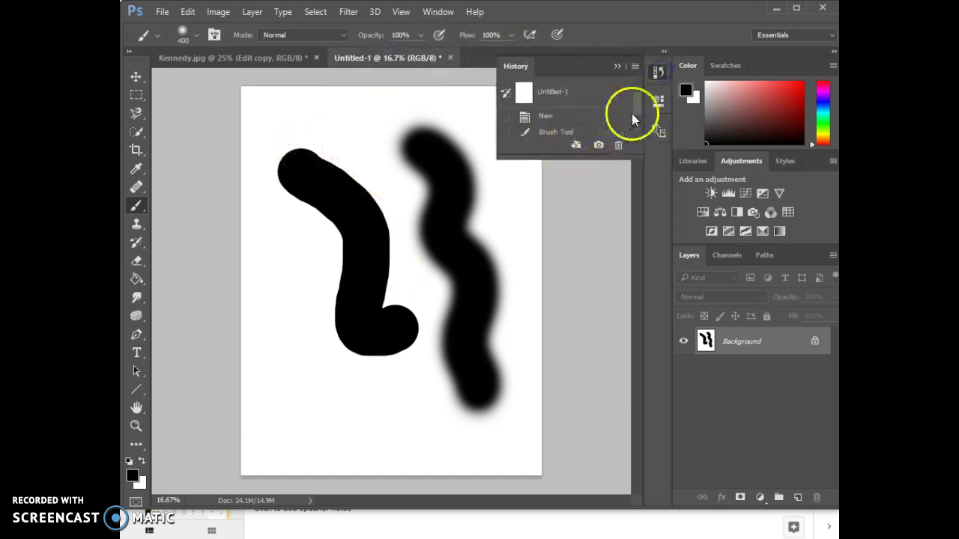
pyautogui.click(640, 118)
pyautogui.moveTo(595, 159); pyautogui.dragTo(591, 248)
pyautogui.click(571, 152)
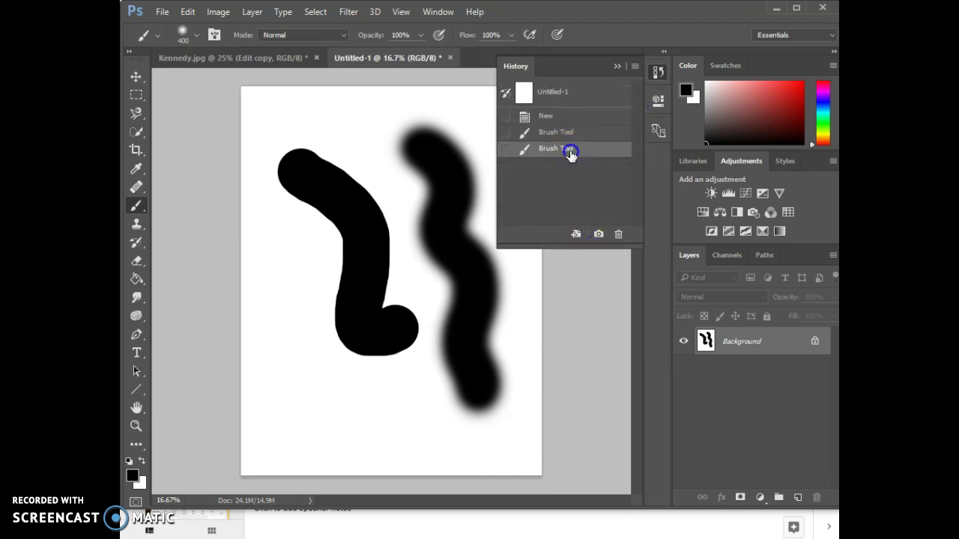
pyautogui.click(571, 133)
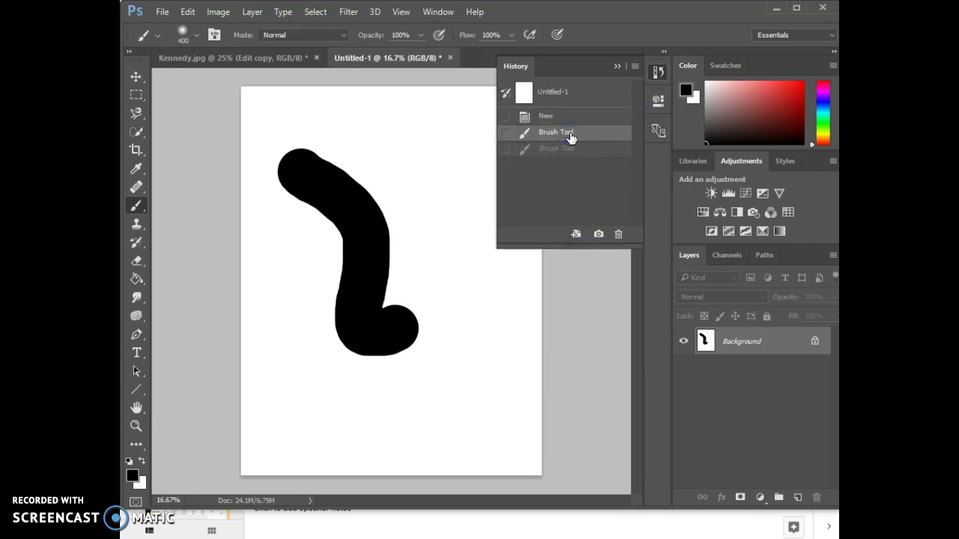
pyautogui.click(566, 115)
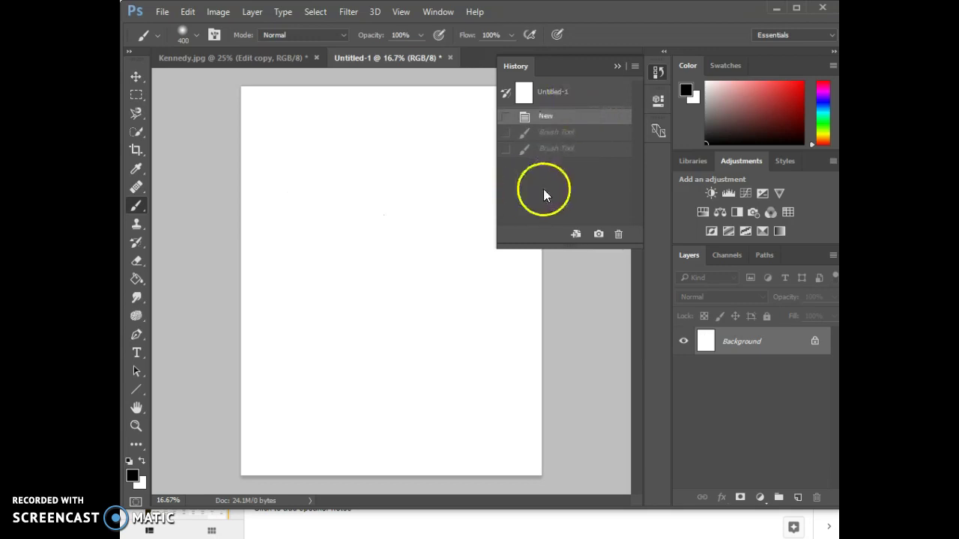
pyautogui.click(579, 120)
pyautogui.click(617, 66)
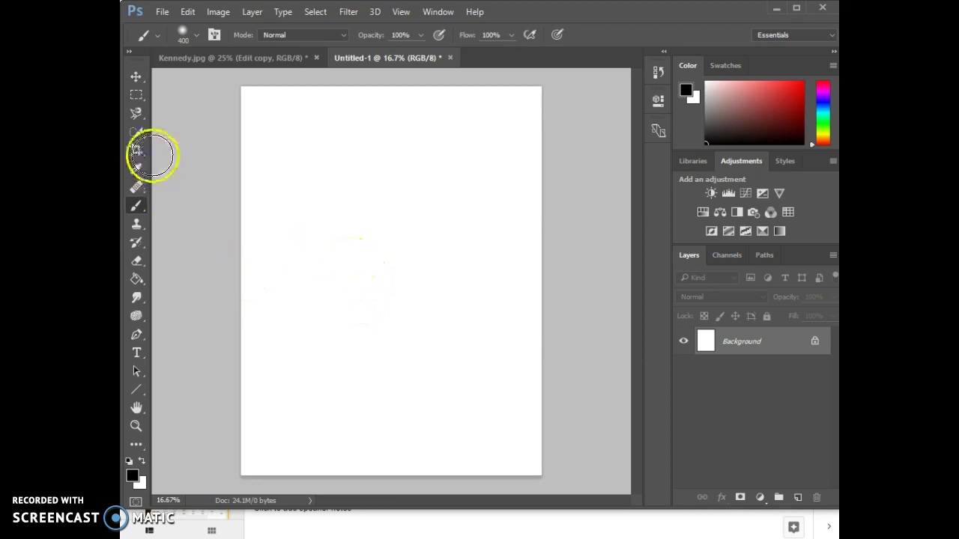
# - Choose the eyeshadow6-left preset as the brush tip
pyautogui.click(196, 35)
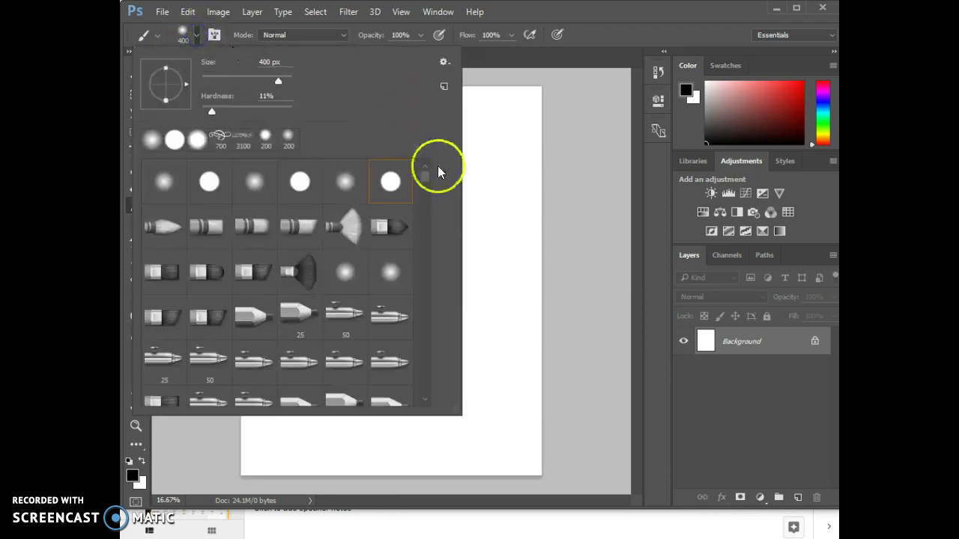
pyautogui.moveTo(424, 178); pyautogui.dragTo(423, 216)
pyautogui.scroll(-1, 422, 207)
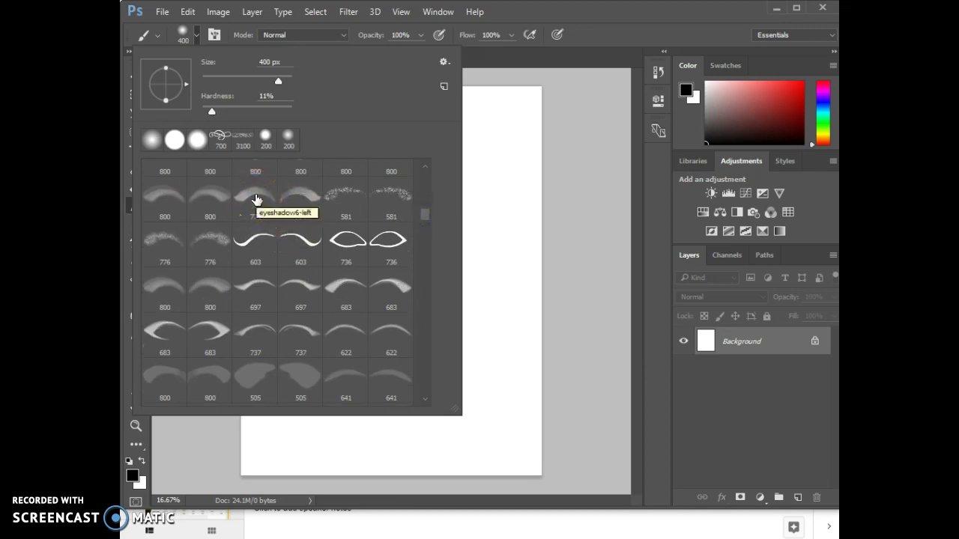
pyautogui.click(309, 199)
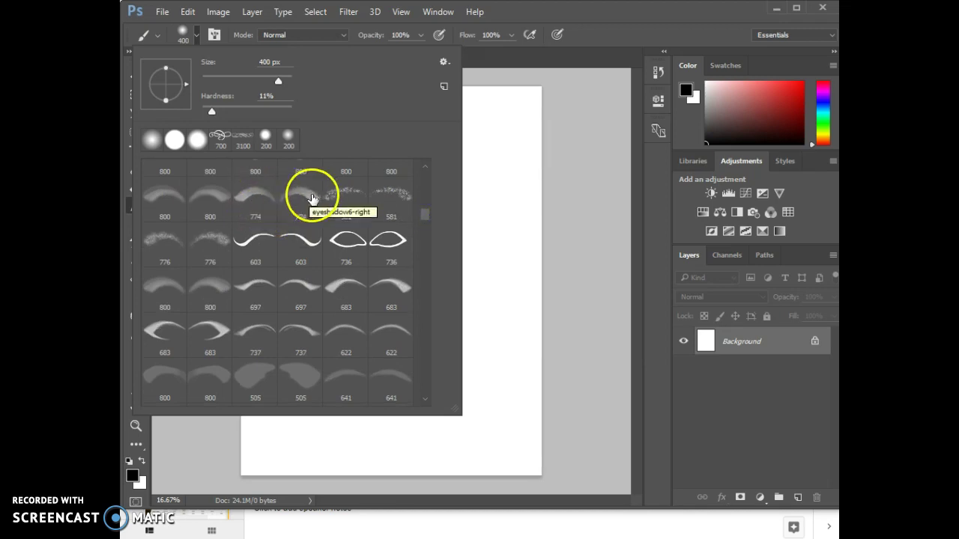
pyautogui.click(253, 197)
pyautogui.click(519, 16)
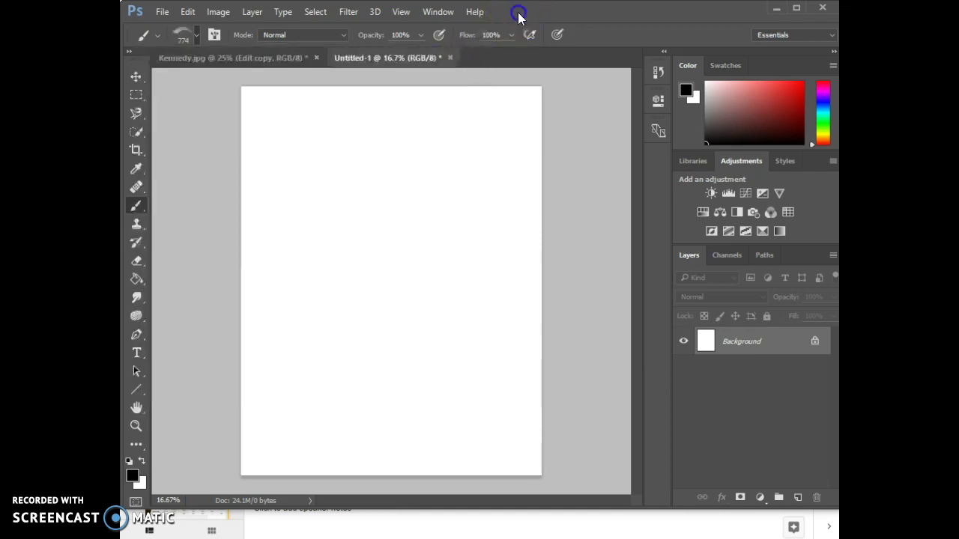
# - Stamp the eyeshadow brush once in black near the page's right edge and undo the stamp
pyautogui.click(196, 35)
pyautogui.click(195, 34)
pyautogui.click(505, 217)
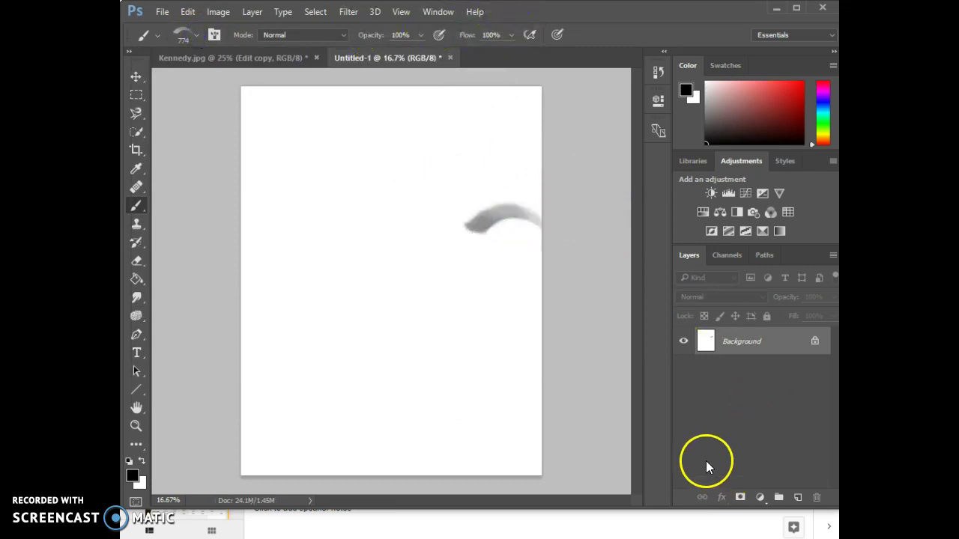
pyautogui.hotkey('ctrl', 'z')
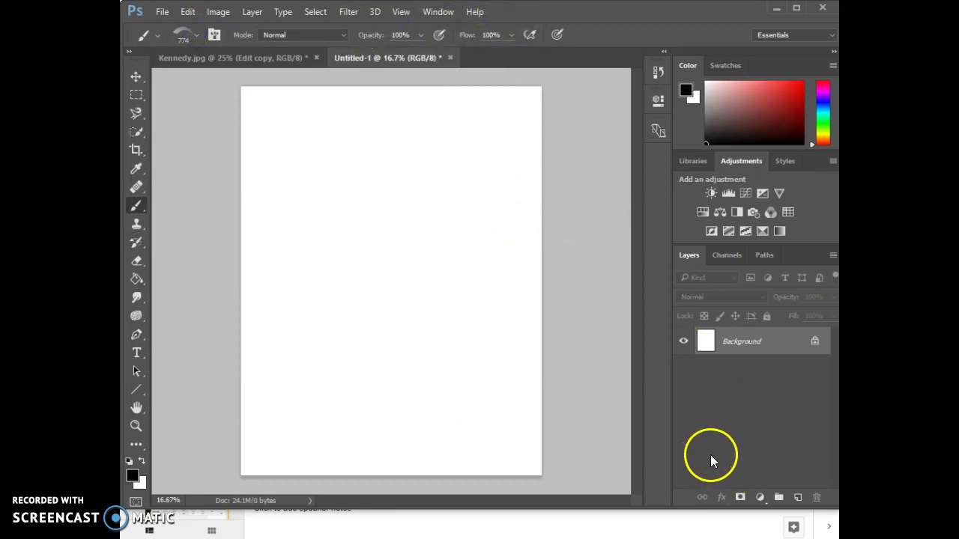
pyautogui.click(134, 478)
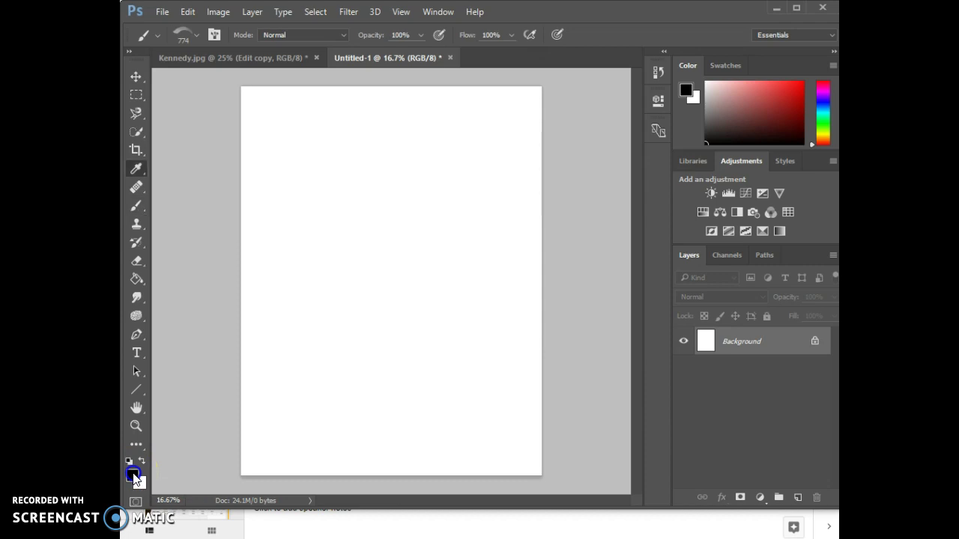
pyautogui.moveTo(502, 227)
pyautogui.mouseDown()
pyautogui.moveTo(495, 203)
pyautogui.moveTo(496, 215)
pyautogui.mouseUp()
pyautogui.click(450, 163)
pyautogui.click(471, 232)
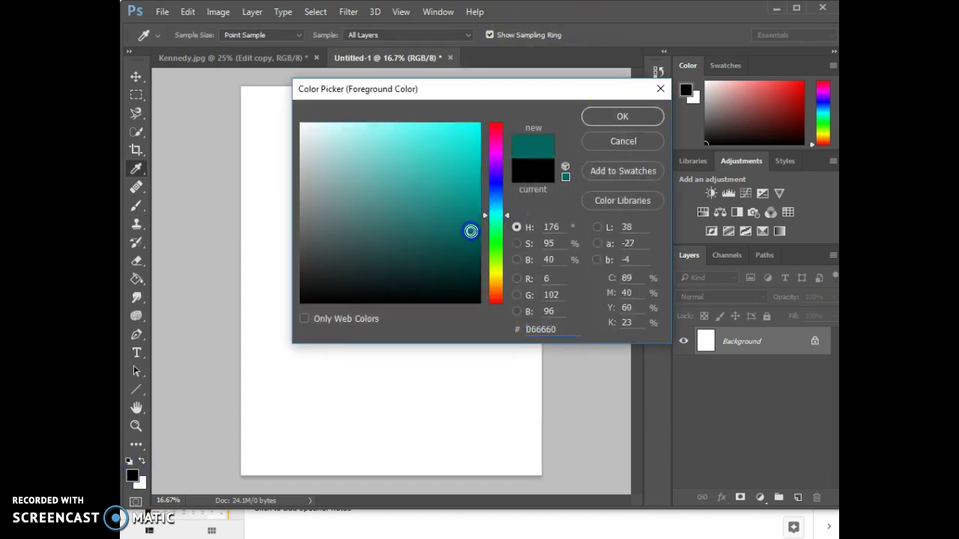
pyautogui.click(498, 186)
pyautogui.click(584, 146)
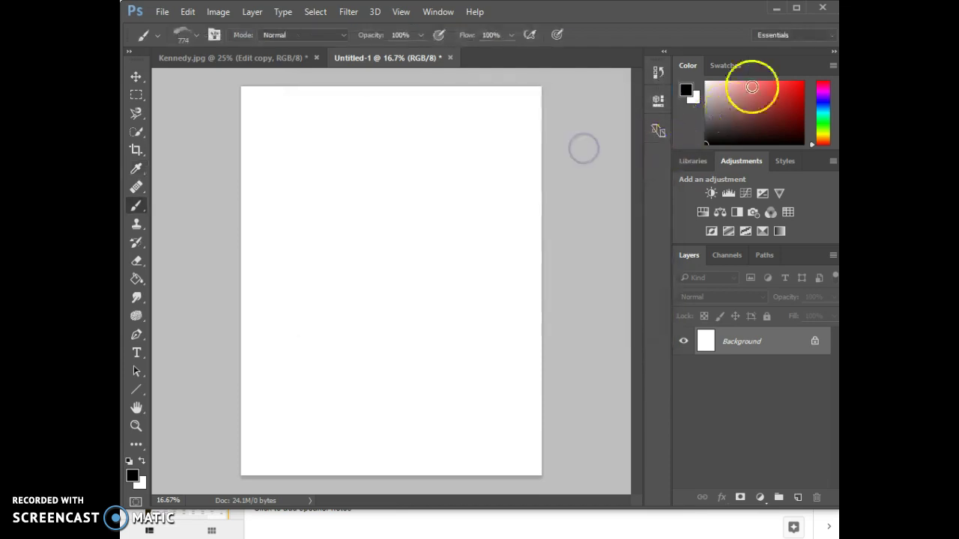
# - Set the foreground color to the magenta swatch for the eyeshadow brush
pyautogui.click(738, 66)
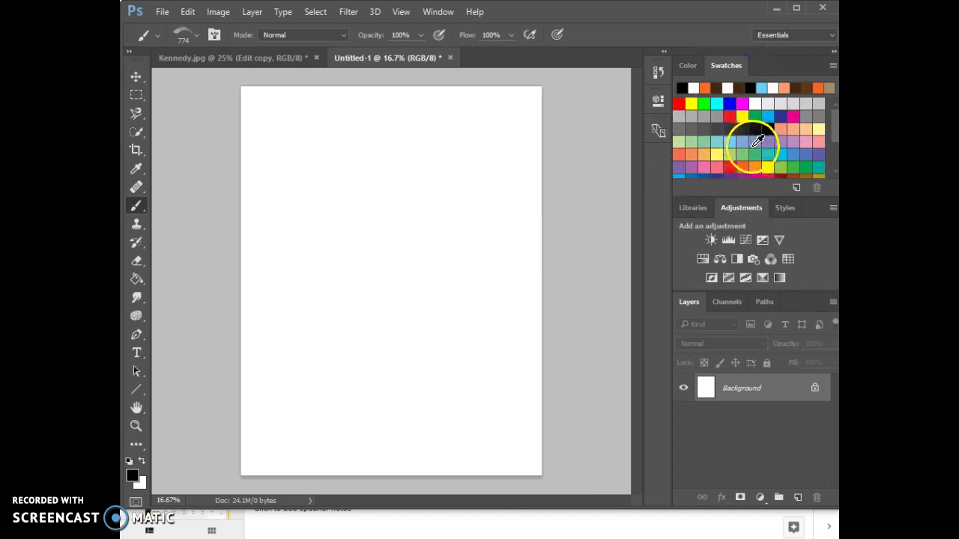
pyautogui.click(742, 103)
pyautogui.moveTo(305, 254); pyautogui.dragTo(349, 246)
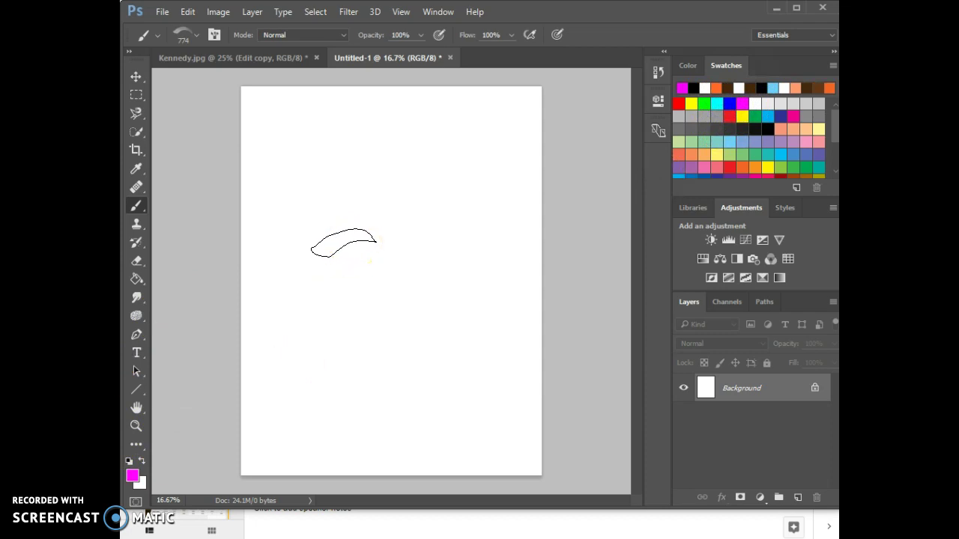
# - Enlarge and shrink the eyeshadow brush in repeated increments, ending at a size of 1000 px
pyautogui.press(']')
pyautogui.press(']')
pyautogui.press(']')
pyautogui.press(']')
pyautogui.press(']')
pyautogui.press(']')
pyautogui.press(']')
pyautogui.press(']')
pyautogui.press(']')
pyautogui.press(']')
pyautogui.press(']')
pyautogui.press(']')
pyautogui.press(']')
pyautogui.press('[')
pyautogui.press('[')
pyautogui.press('[')
pyautogui.press('[')
pyautogui.press('[')
pyautogui.press('[')
pyautogui.press('[')
pyautogui.press('[')
pyautogui.press('[')
pyautogui.press('[')
pyautogui.press('[')
pyautogui.press('[')
pyautogui.press(']')
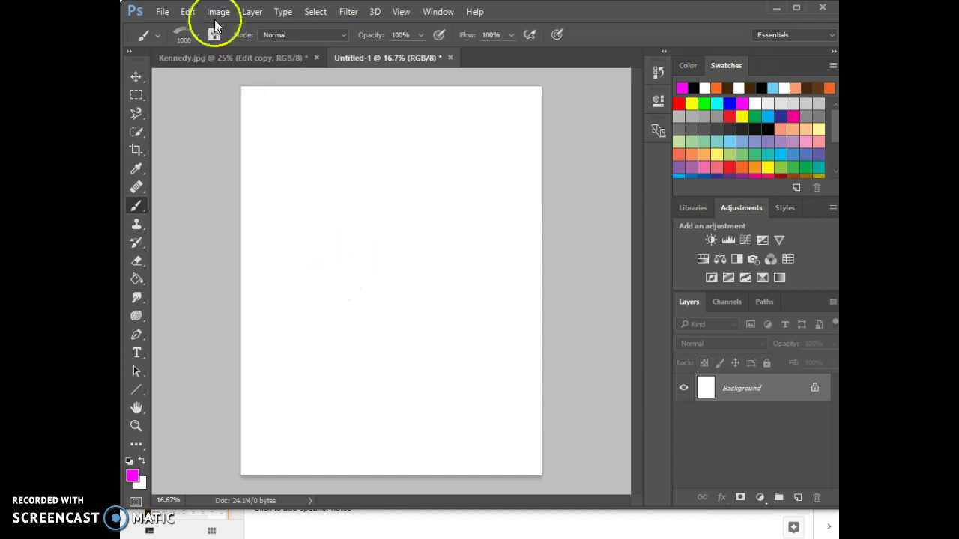
# - Reduce the eyeshadow brush size to 146 px
pyautogui.click(198, 35)
pyautogui.moveTo(283, 81); pyautogui.dragTo(249, 82)
pyautogui.click(633, 11)
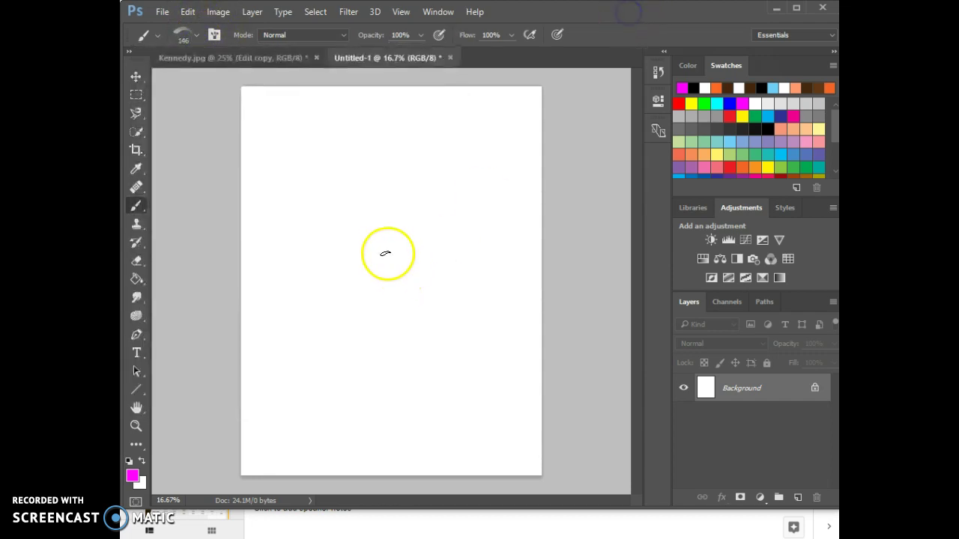
# - Enlarge the eyeshadow brush to 2000 px and stamp it once in magenta across the middle of the page
pyautogui.press(']')
pyautogui.press(']')
pyautogui.press(']')
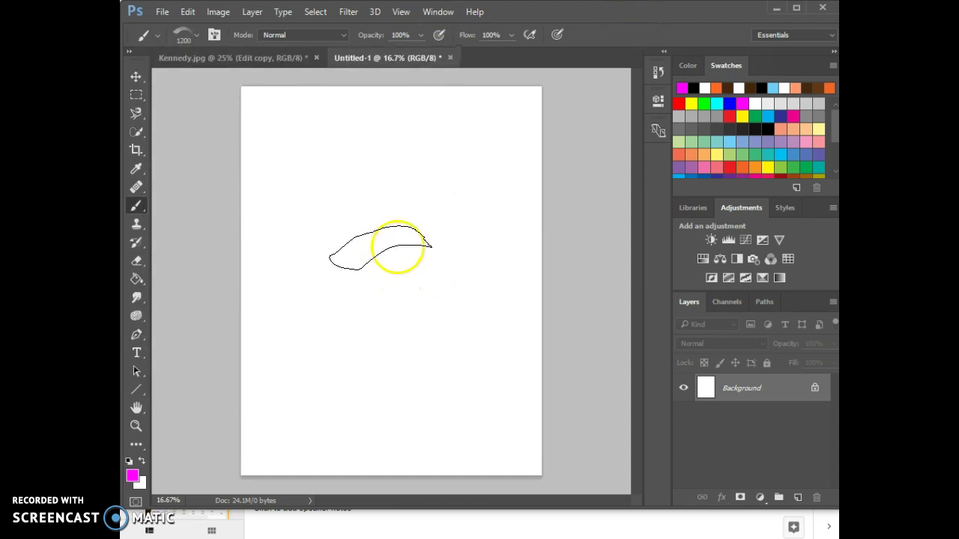
pyautogui.press(']')
pyautogui.press(']')
pyautogui.press(']')
pyautogui.press(']')
pyautogui.press(']')
pyautogui.press(']')
pyautogui.press(']')
pyautogui.click(398, 246)
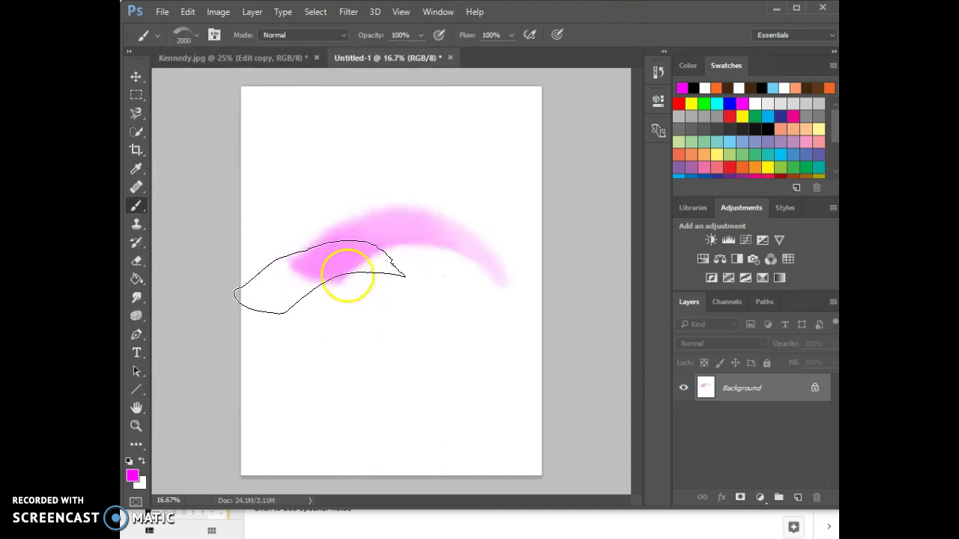
# - Choose the three-armed tribal swirl brush preset with a size of 900 px for the Brush tool
pyautogui.click(137, 77)
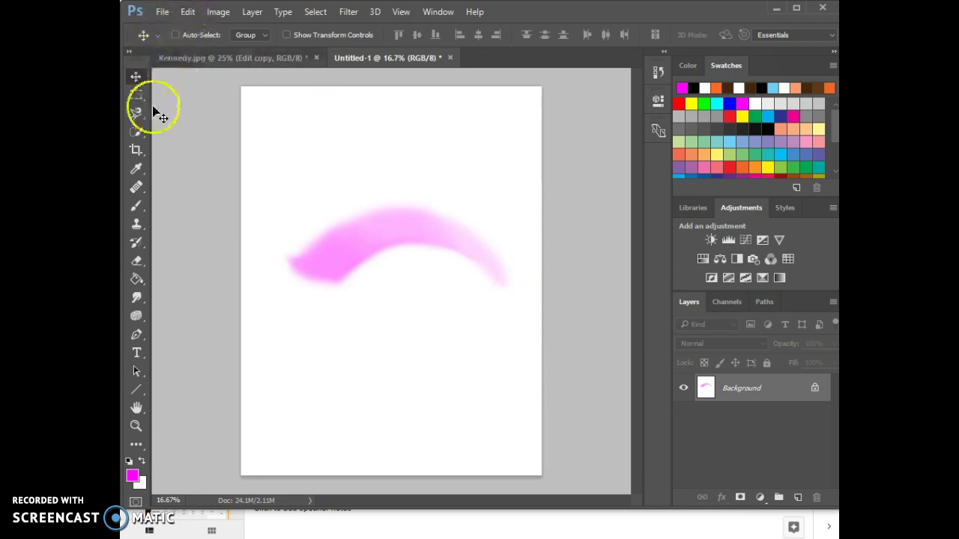
pyautogui.click(137, 207)
pyautogui.click(195, 38)
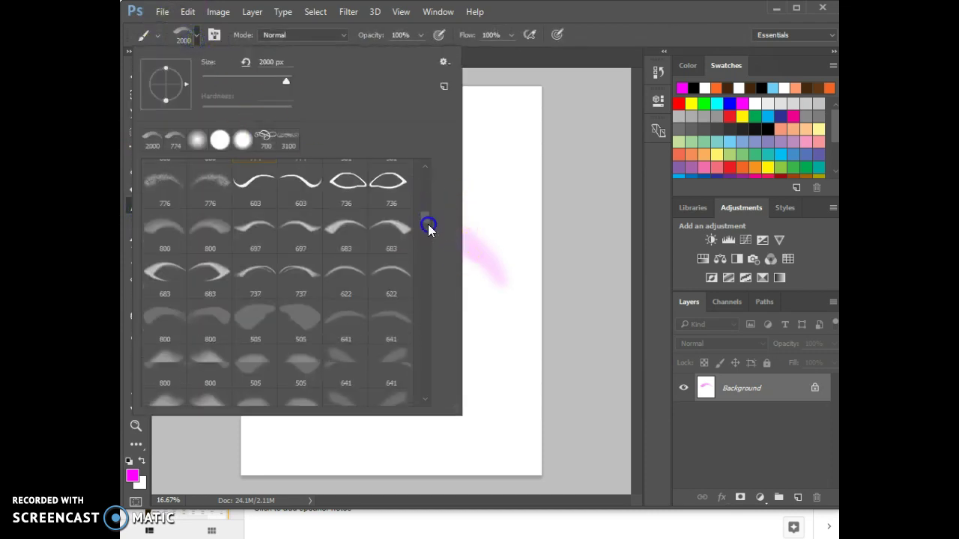
pyautogui.scroll(-5, 428, 226)
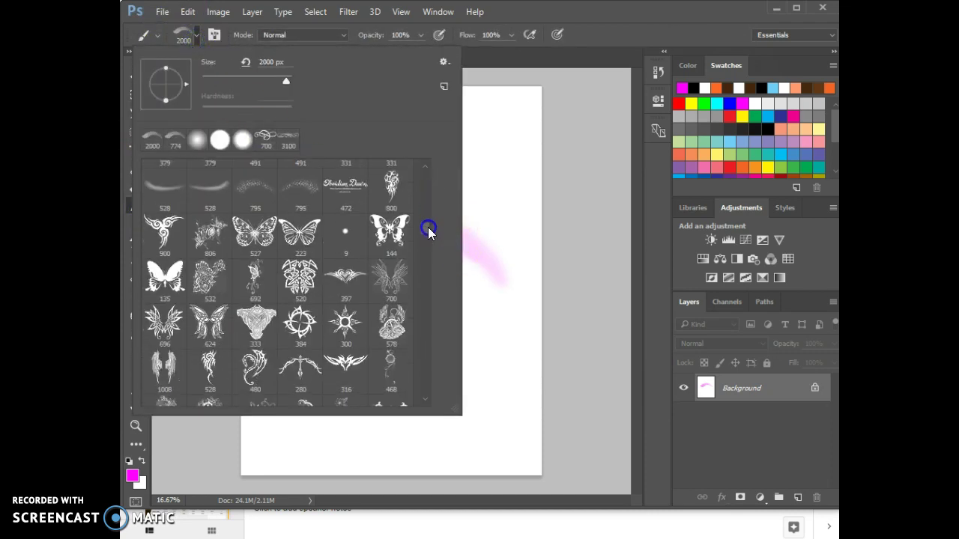
pyautogui.click(167, 227)
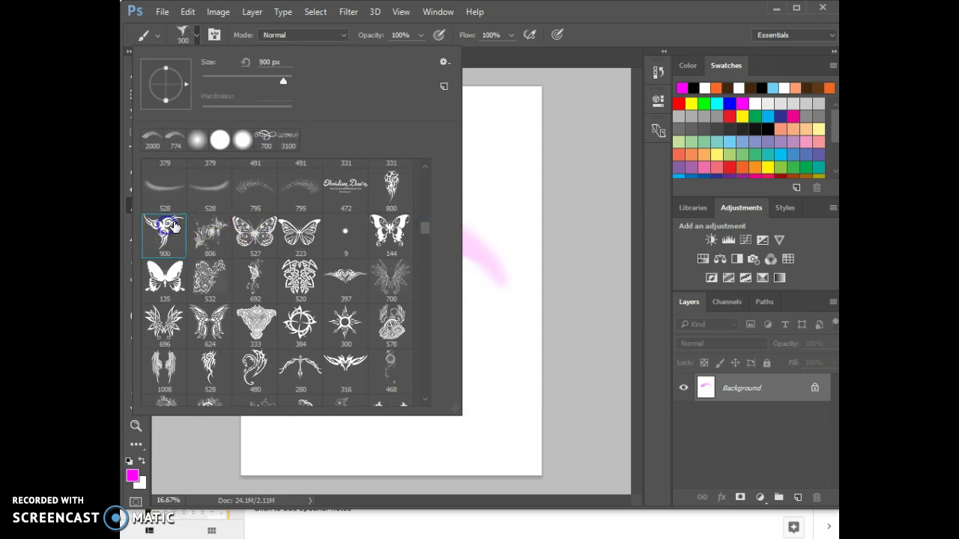
pyautogui.click(582, 17)
pyautogui.click(194, 37)
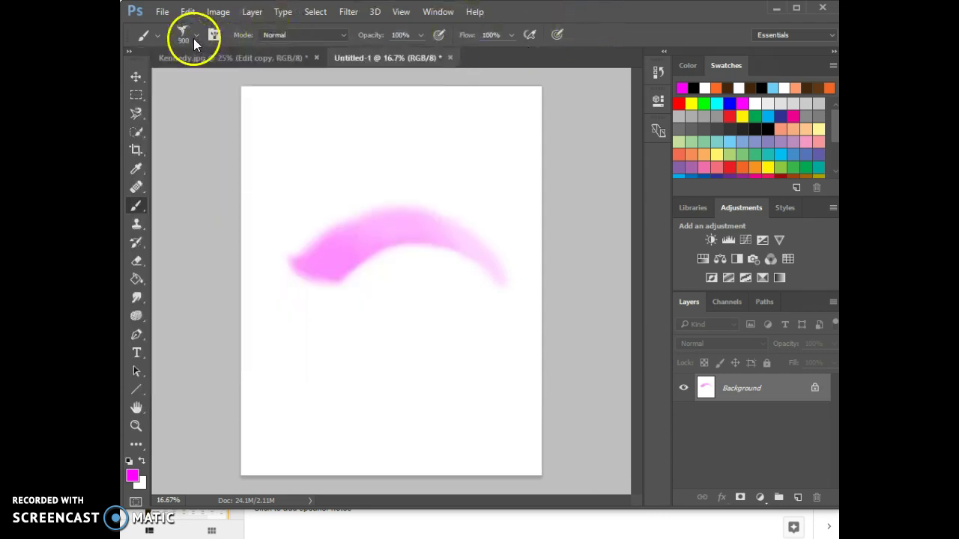
# - Reset the colors to default black and white, set the tribal brush to 800 px and stamp it once below the eyeshadow arc
pyautogui.click(129, 463)
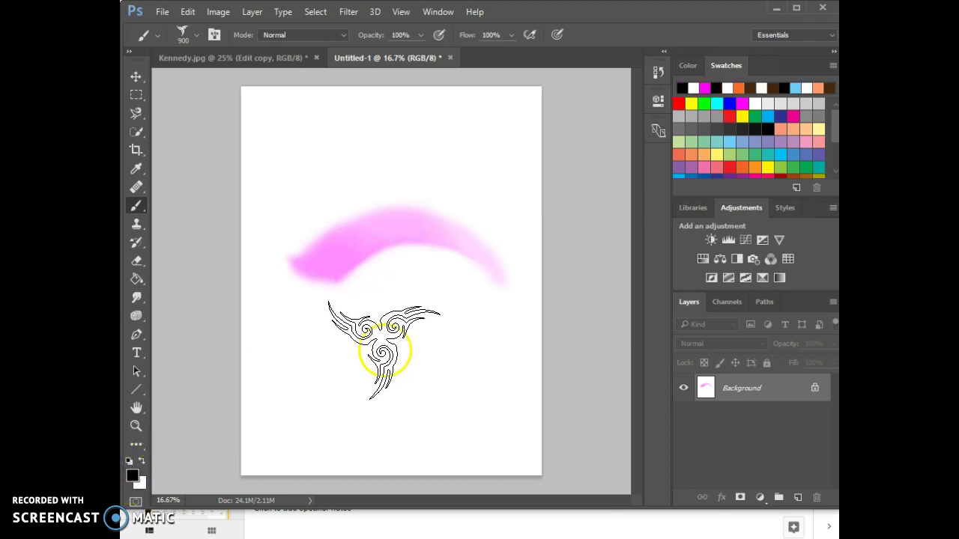
pyautogui.press(']')
pyautogui.press('[')
pyautogui.click(391, 358)
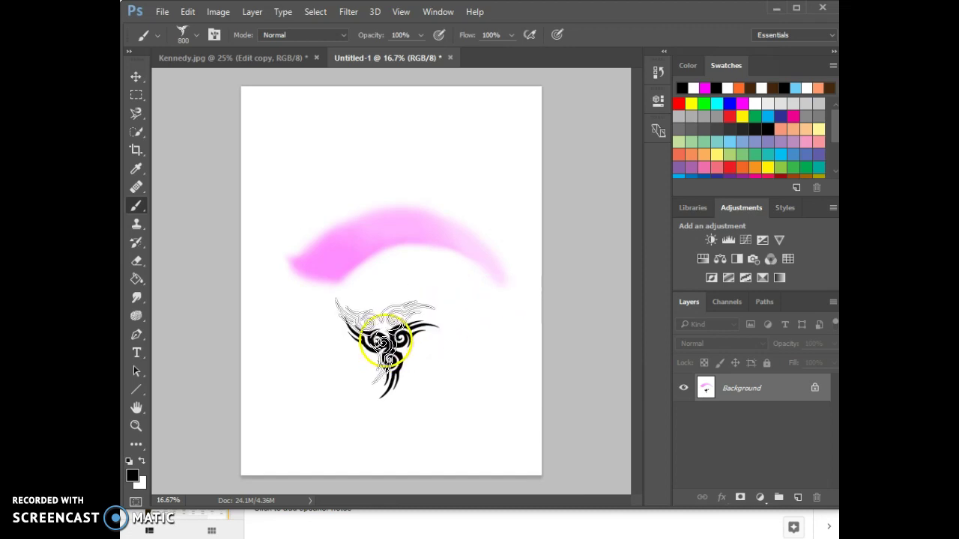
# - Set the brush tip angle to 40° in the detailed brush settings and stamp the rotated tribal design near the page's lower-left area
pyautogui.click(438, 13)
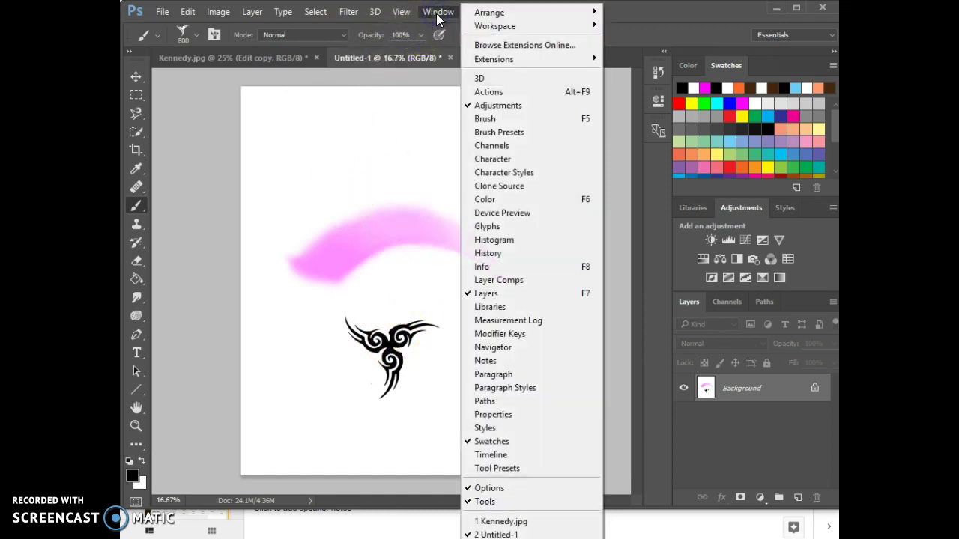
pyautogui.click(518, 121)
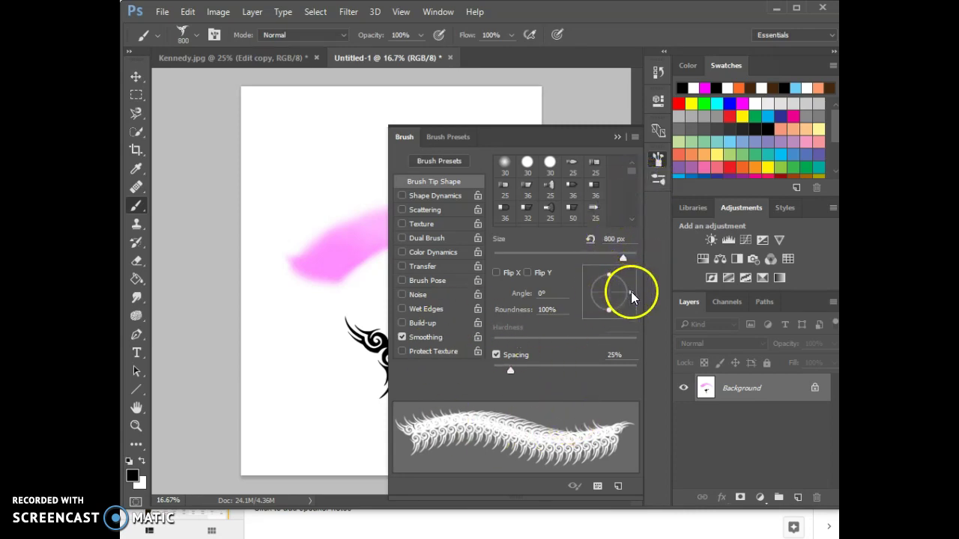
pyautogui.moveTo(632, 293); pyautogui.dragTo(626, 276)
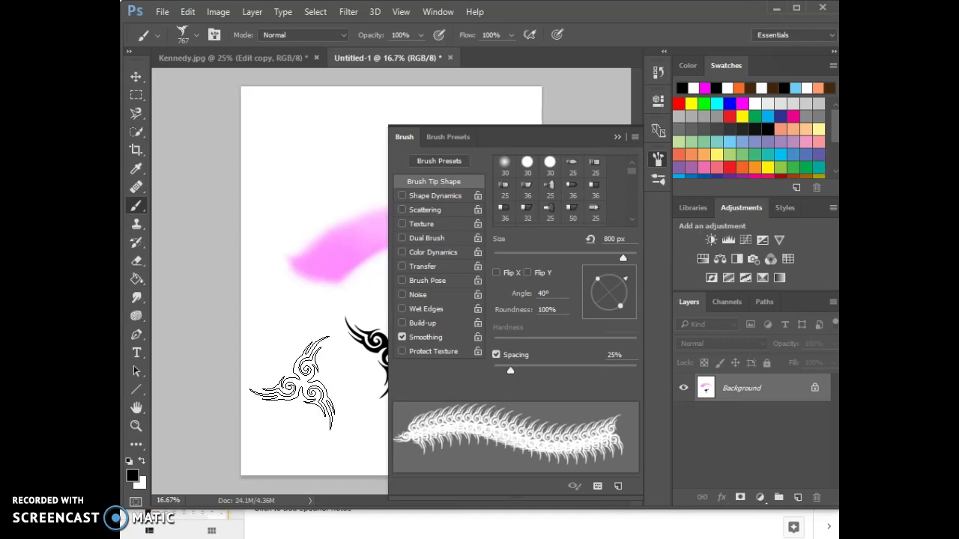
pyautogui.click(287, 376)
# - Stamp the tribal brush at 56% roundness and again at 16% roundness, each above the previous stamp along the page's left edge
pyautogui.moveTo(599, 283); pyautogui.dragTo(607, 286)
pyautogui.click(276, 318)
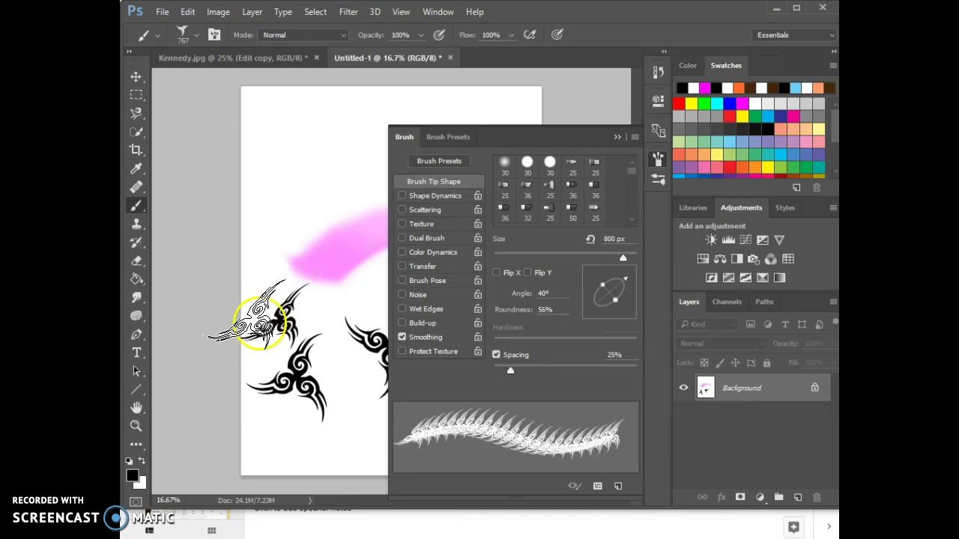
pyautogui.moveTo(602, 291); pyautogui.dragTo(612, 282)
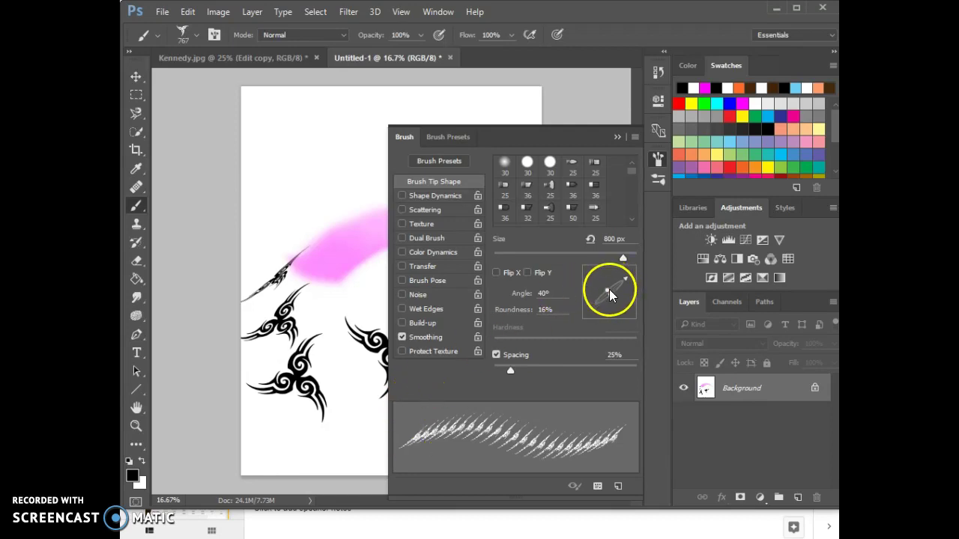
# - Set the tribal brush's roundness back to 100% and its angle to 44°, and collapse the brush settings
pyautogui.moveTo(609, 297)
pyautogui.mouseDown()
pyautogui.moveTo(593, 275)
pyautogui.moveTo(630, 285)
pyautogui.moveTo(633, 310)
pyautogui.mouseUp()
pyautogui.moveTo(614, 272)
pyautogui.mouseDown()
pyautogui.moveTo(615, 286)
pyautogui.moveTo(615, 275)
pyautogui.moveTo(631, 276)
pyautogui.mouseUp()
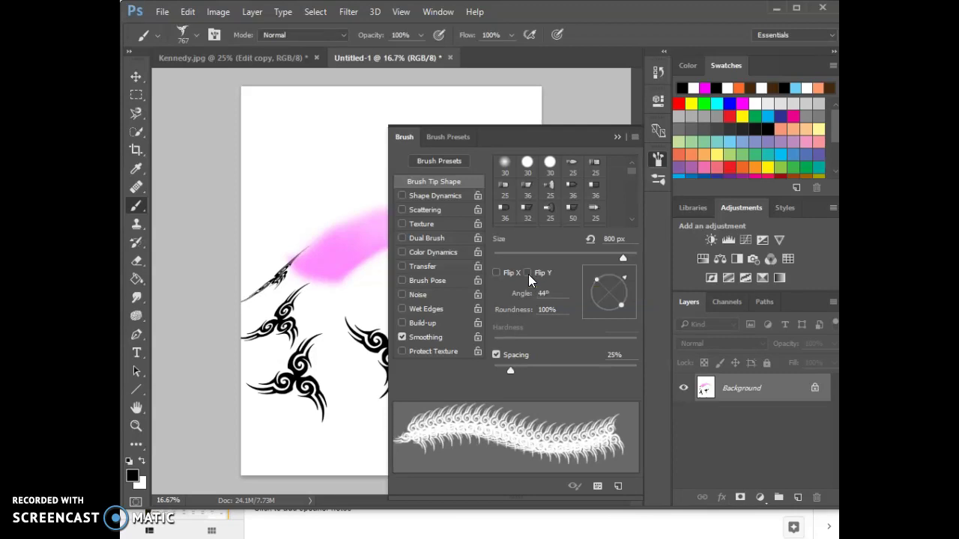
pyautogui.click(617, 137)
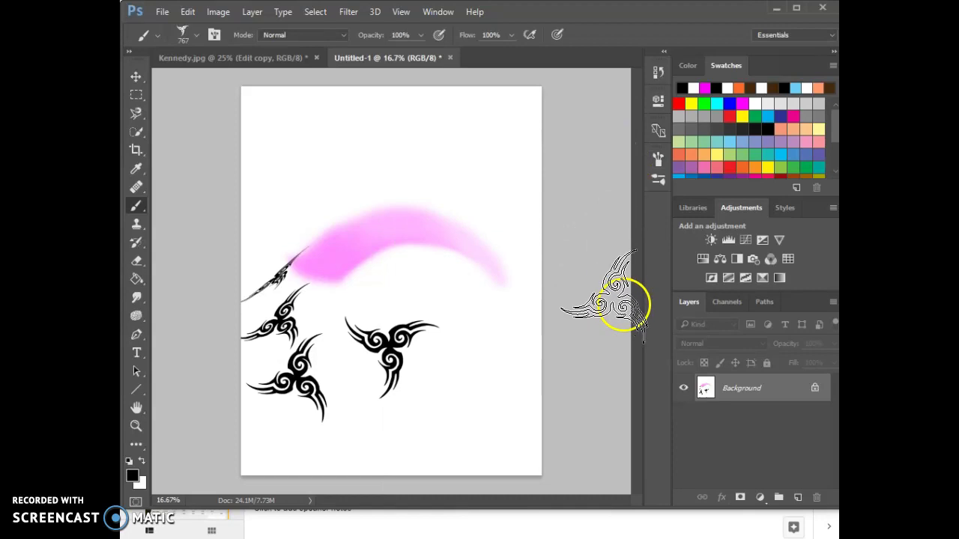
# - Start loading a brush file into the presets and browse to the Classes folder on the public (P:) drive
pyautogui.click(195, 35)
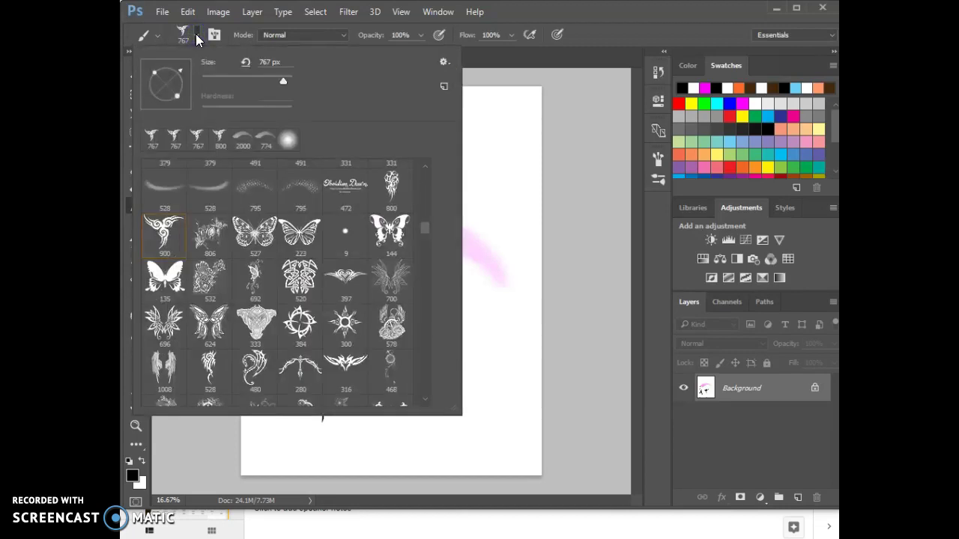
pyautogui.click(443, 64)
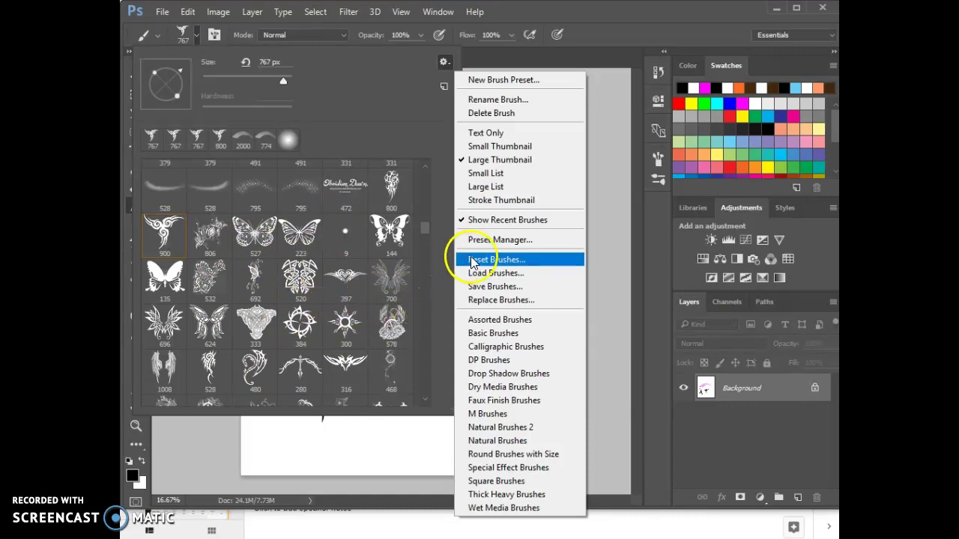
pyautogui.click(484, 274)
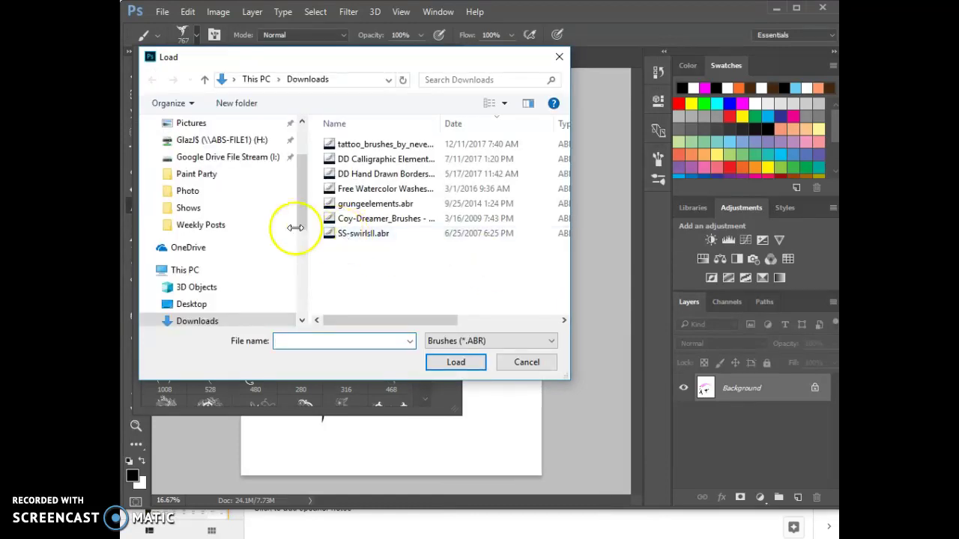
pyautogui.moveTo(303, 202); pyautogui.dragTo(302, 267)
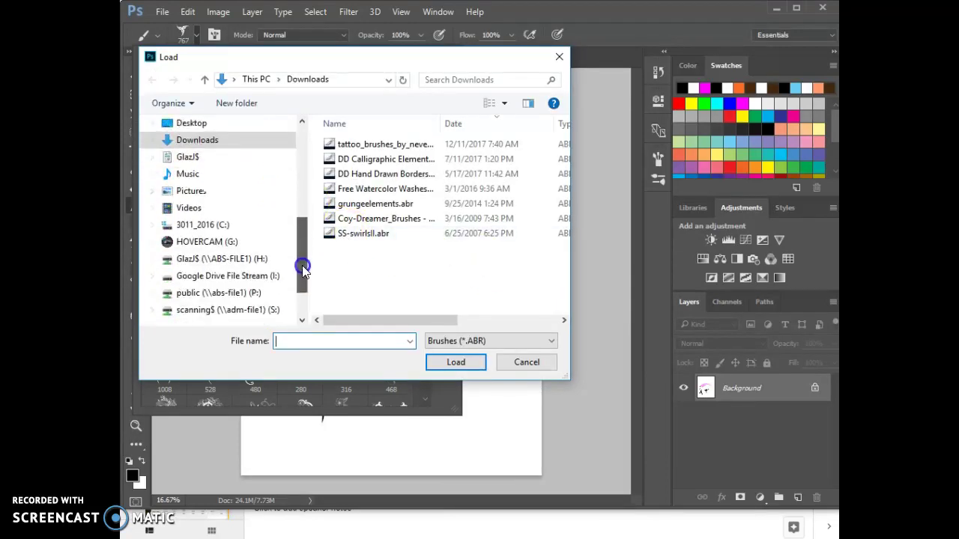
pyautogui.click(236, 300)
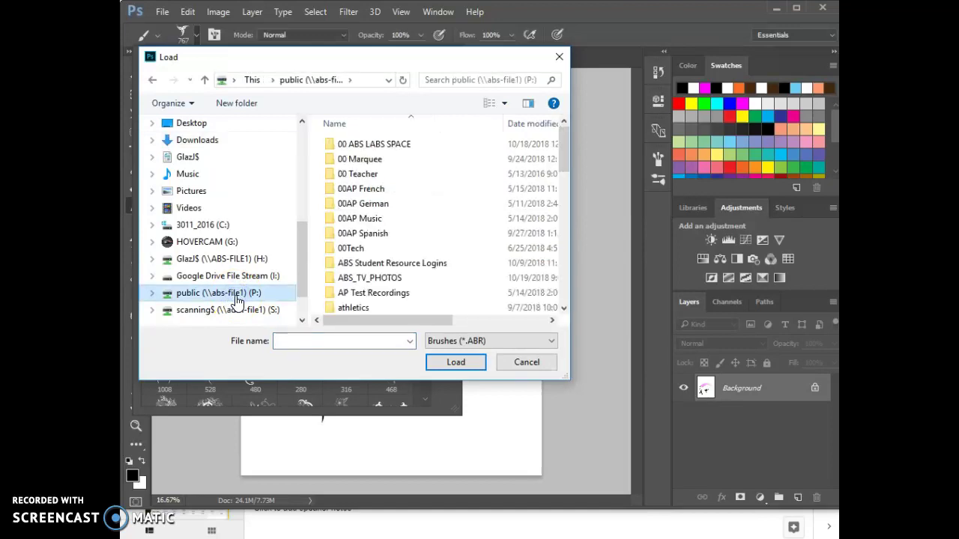
pyautogui.scroll(-4, 407, 252)
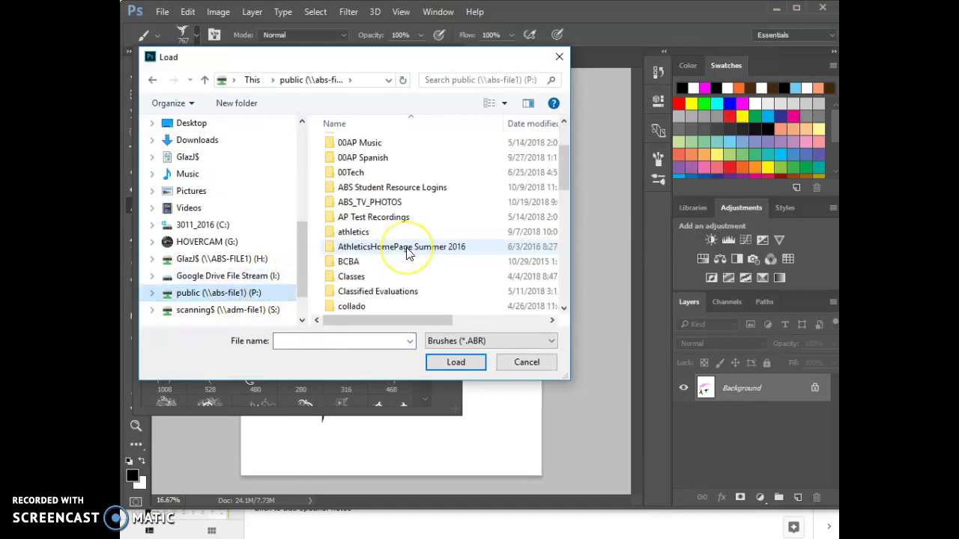
pyautogui.doubleClick(380, 188)
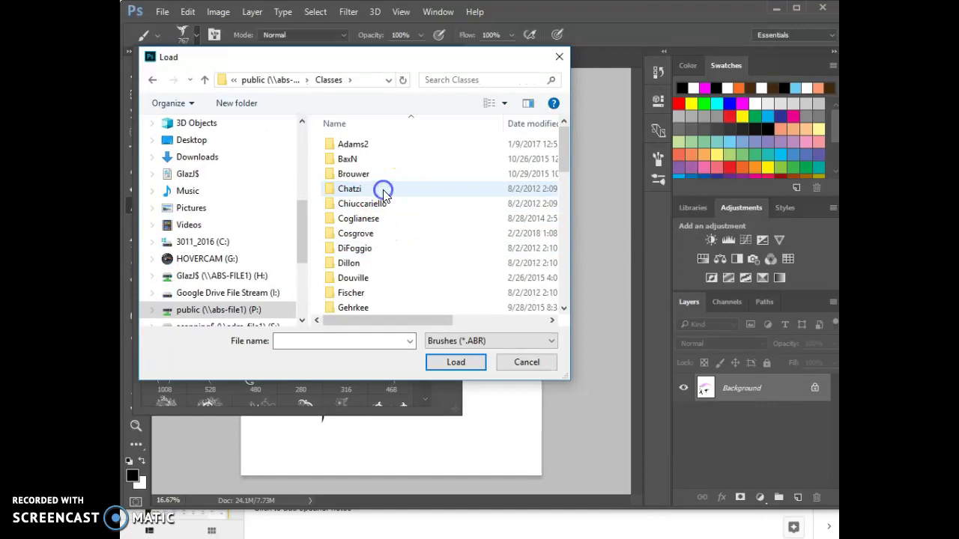
# - Browse into the teacher's class folder and open Teacher handouts and its Brushes subfolder
pyautogui.scroll(-1, 382, 217)
pyautogui.scroll(-1, 381, 238)
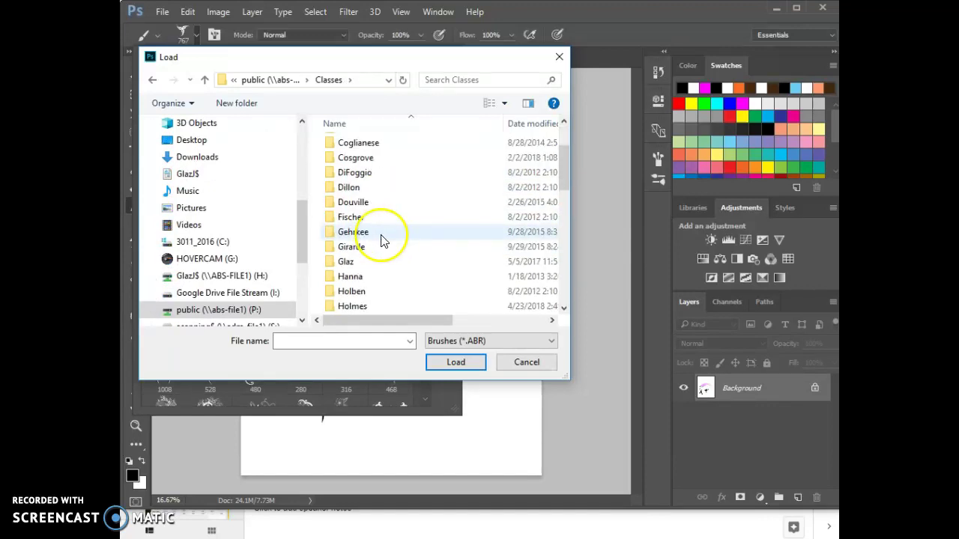
pyautogui.click(347, 263)
pyautogui.doubleClick(347, 263)
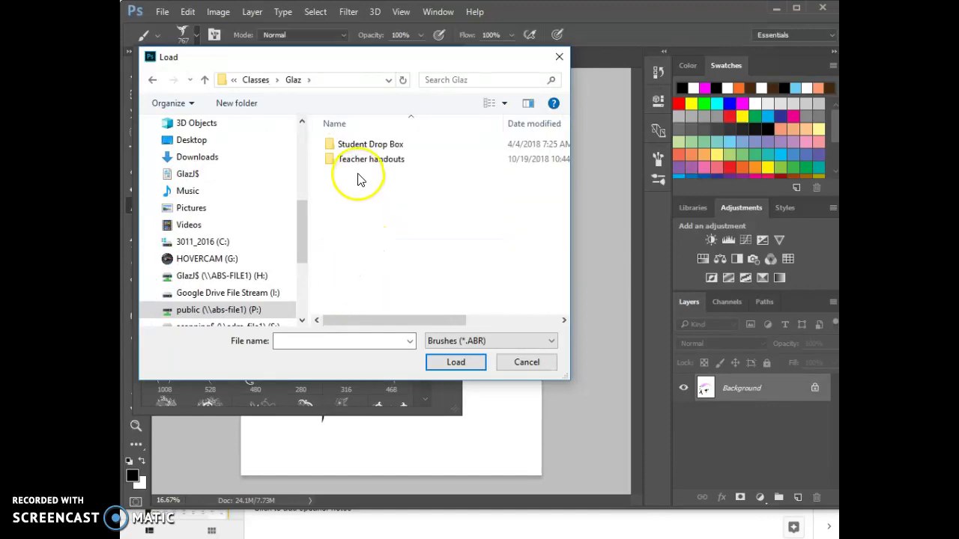
pyautogui.doubleClick(363, 165)
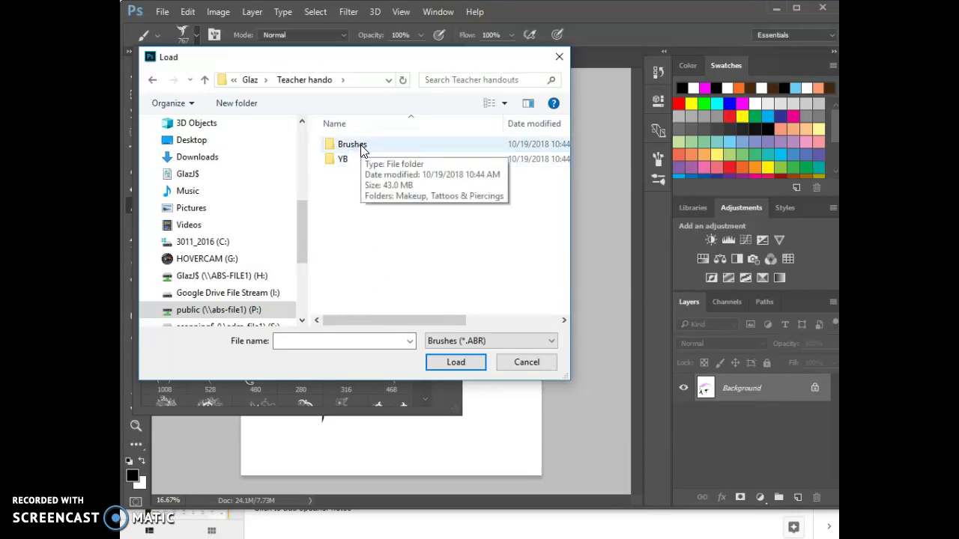
pyautogui.doubleClick(362, 146)
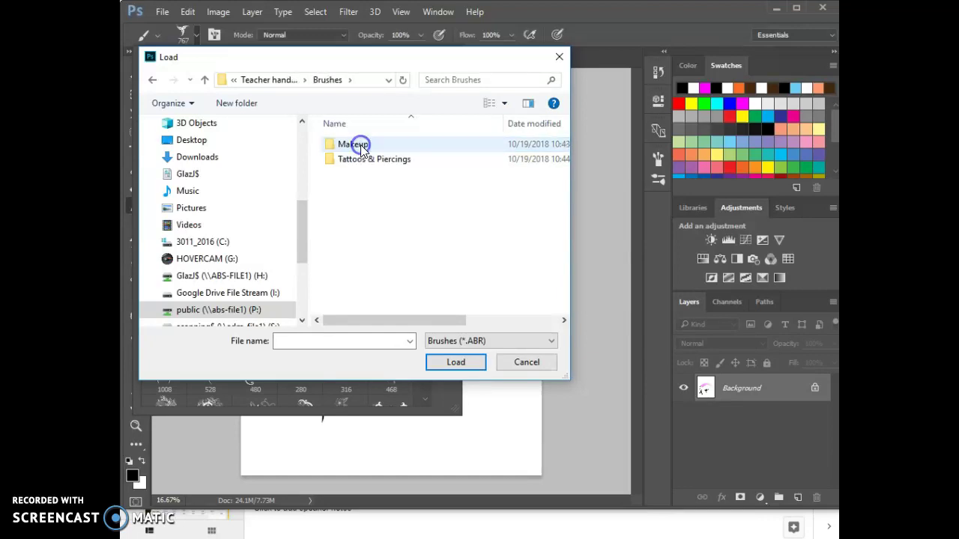
# - Load the Piercings_Brushes .abr file from the Tattoos & Piercings folder into the brush presets
pyautogui.click(373, 159)
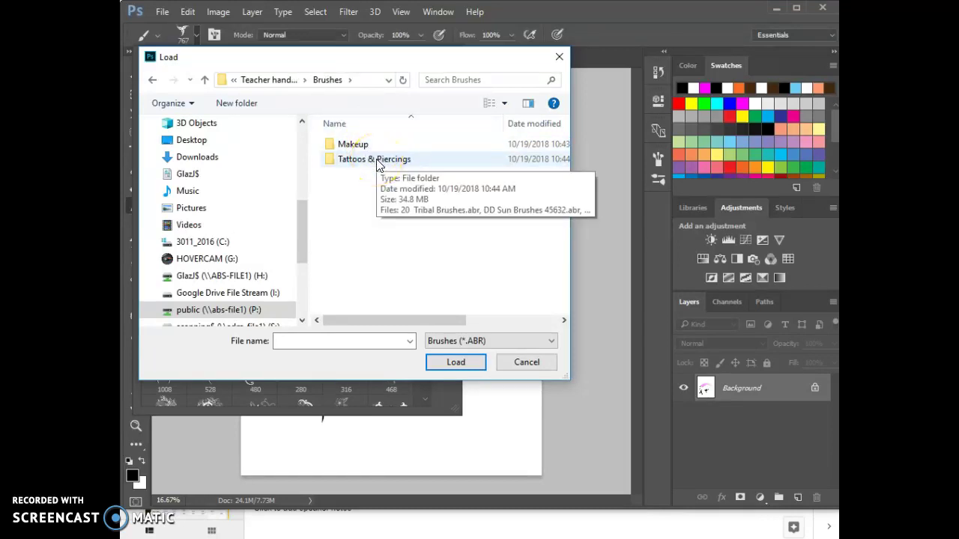
pyautogui.click(382, 171)
pyautogui.doubleClick(383, 164)
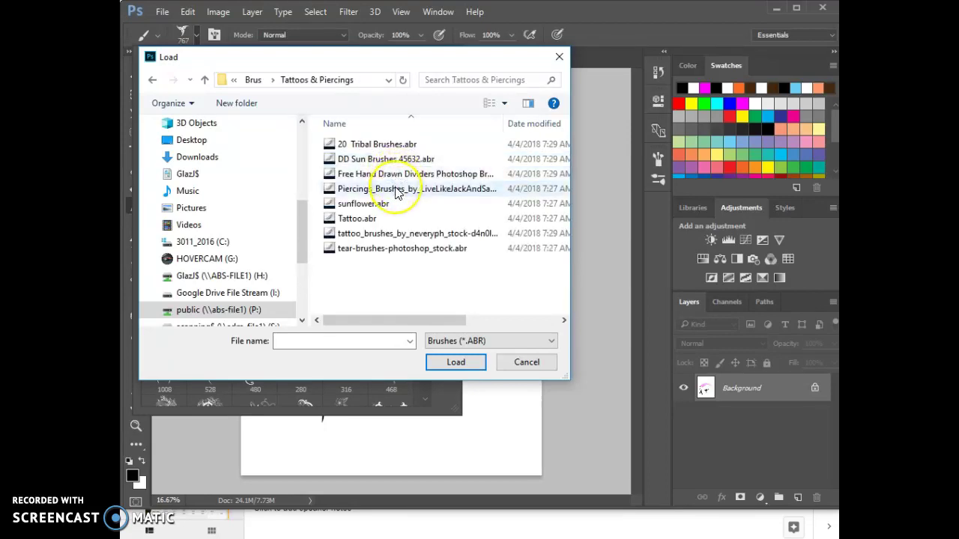
pyautogui.click(397, 192)
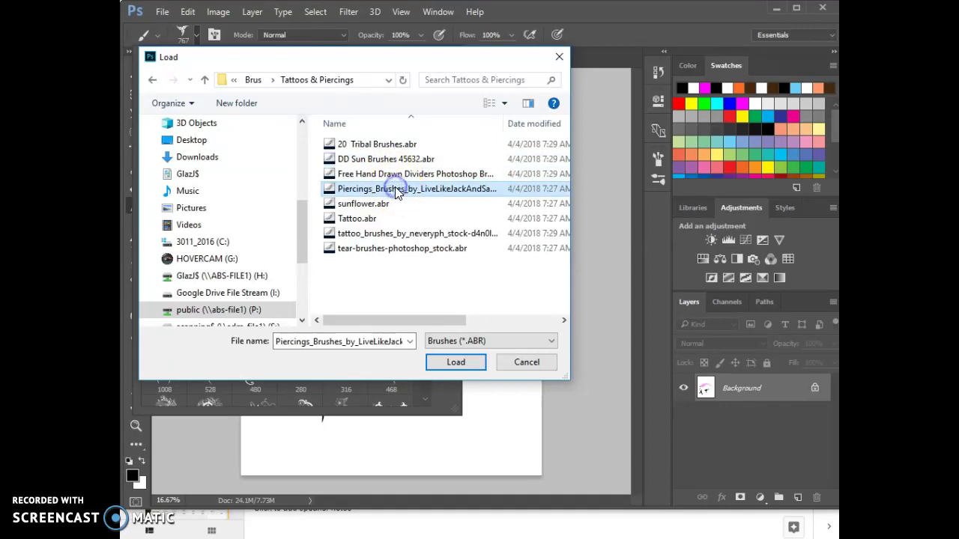
pyautogui.click(452, 365)
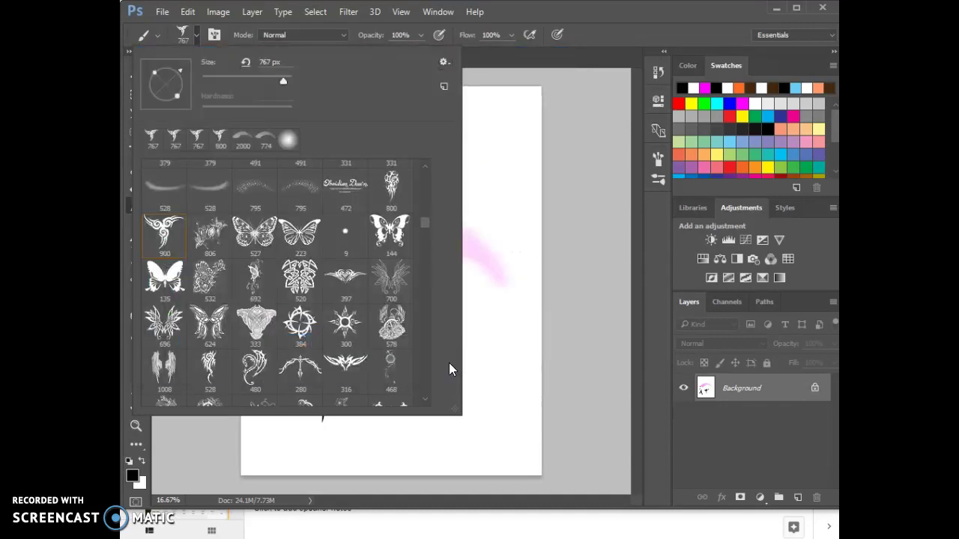
# - Choose the loaded 241 px curved piercing brush and stamp it once in black beside the upright tribal stamp
pyautogui.moveTo(424, 224); pyautogui.dragTo(426, 401)
pyautogui.moveTo(428, 353); pyautogui.dragTo(424, 404)
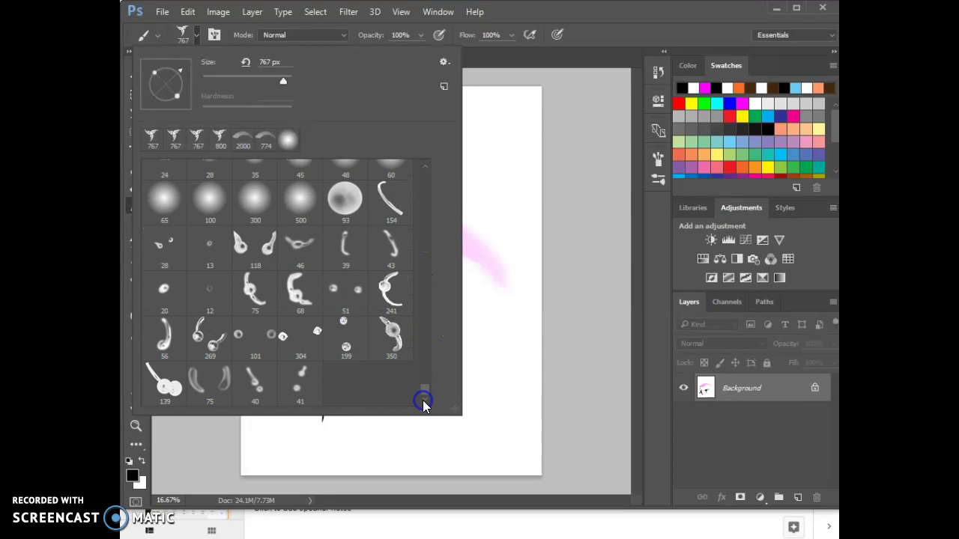
pyautogui.click(391, 297)
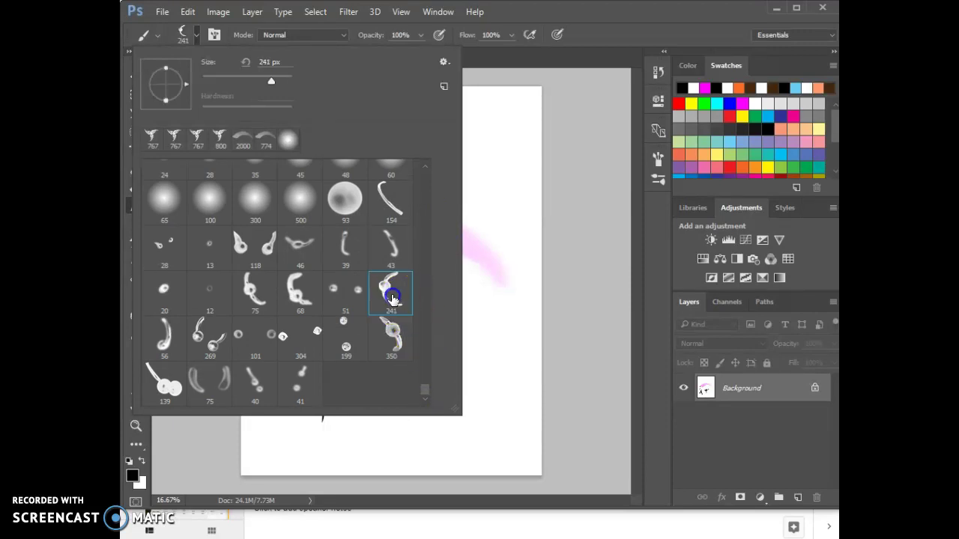
pyautogui.click(484, 360)
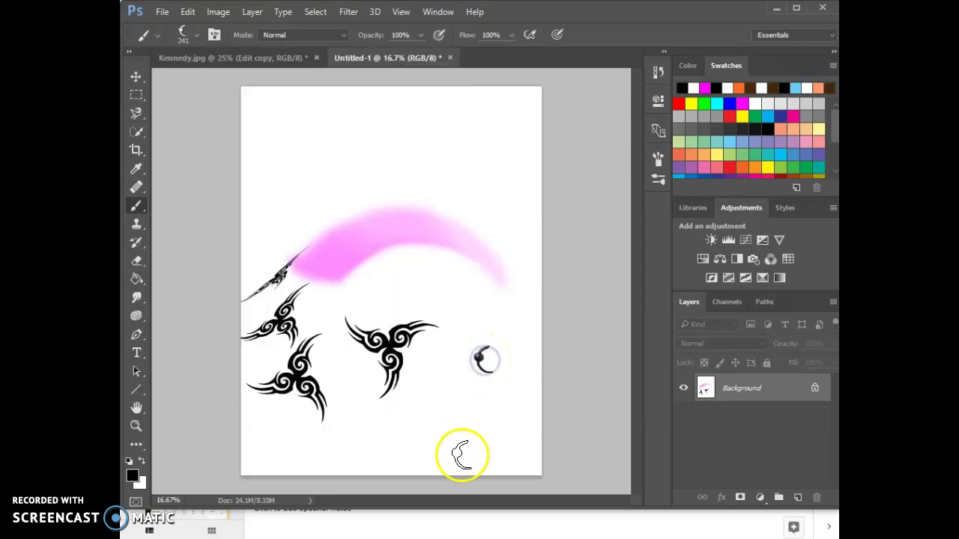
# - Set the foreground color to magenta and stamp the piercing brush directly over the existing black piercing
pyautogui.hotkey('ctrl', '+')
pyautogui.hotkey('ctrl', '+')
pyautogui.hotkey('ctrl', '+')
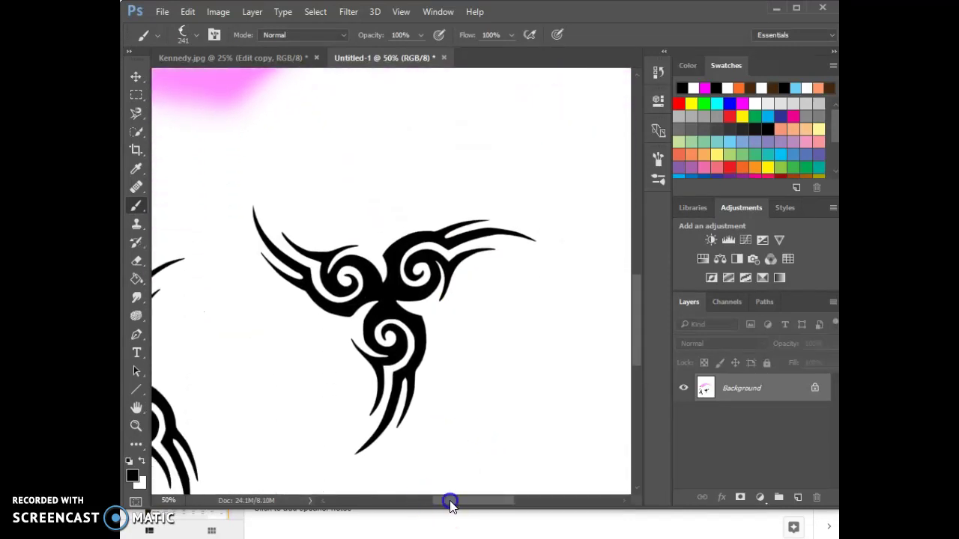
pyautogui.moveTo(449, 501); pyautogui.dragTo(499, 501)
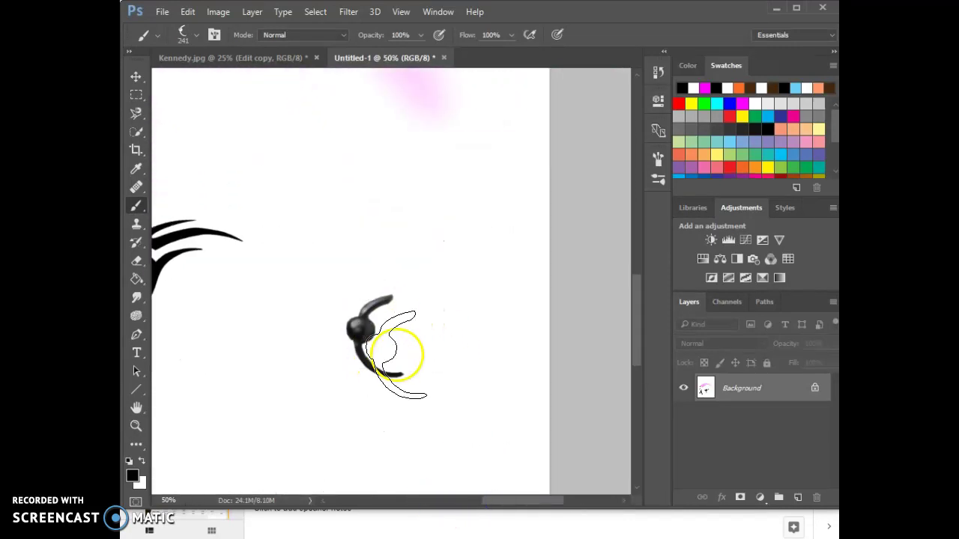
pyautogui.click(704, 87)
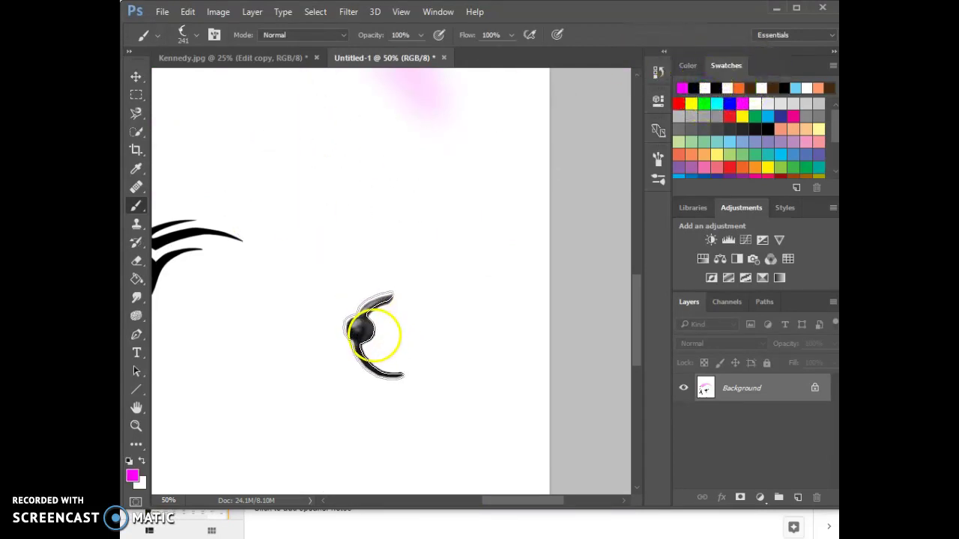
pyautogui.moveTo(380, 332); pyautogui.dragTo(379, 330)
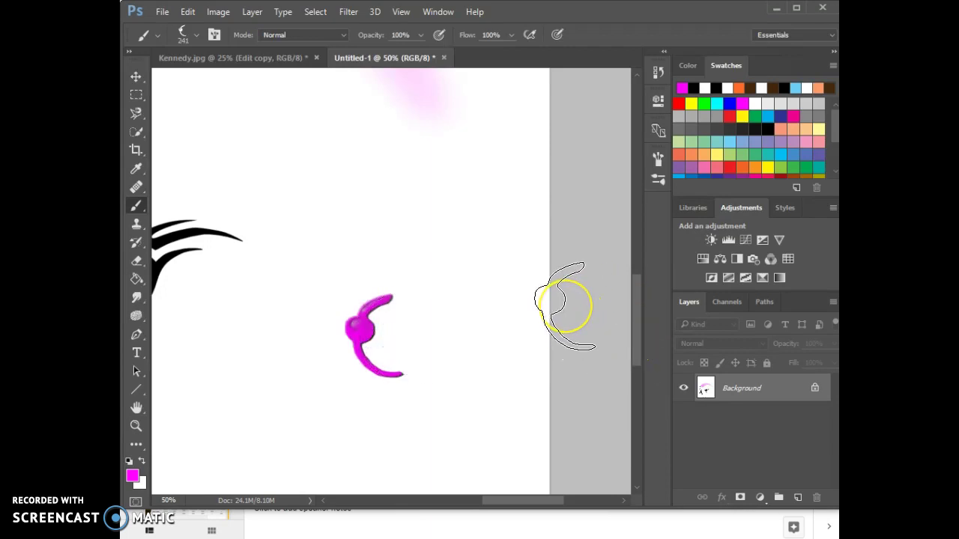
pyautogui.moveTo(560, 303); pyautogui.dragTo(562, 285)
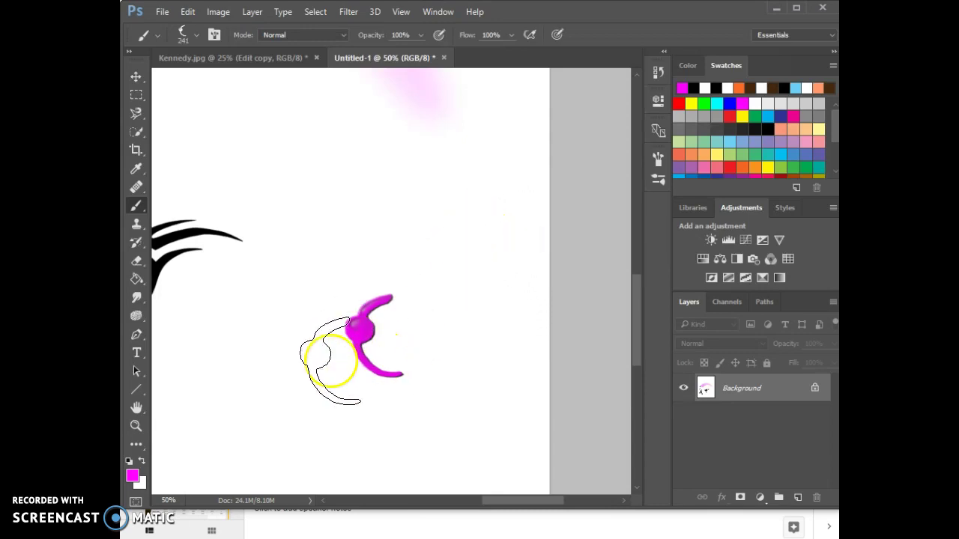
pyautogui.hotkey('ctrl', '-')
pyautogui.hotkey('ctrl', '-')
pyautogui.hotkey('ctrl', '-')
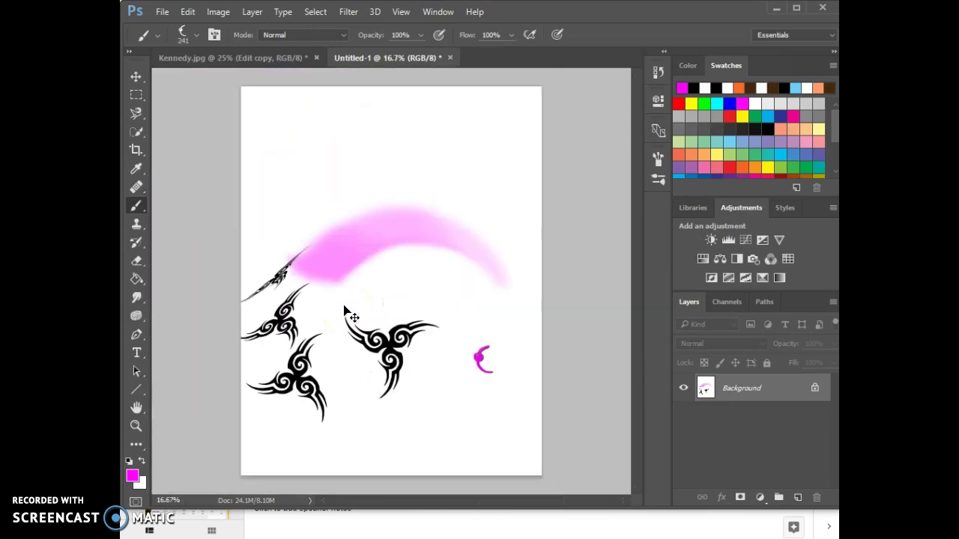
# - Switch the brush preset list to the Small Thumbnail view
pyautogui.click(197, 34)
pyautogui.click(443, 61)
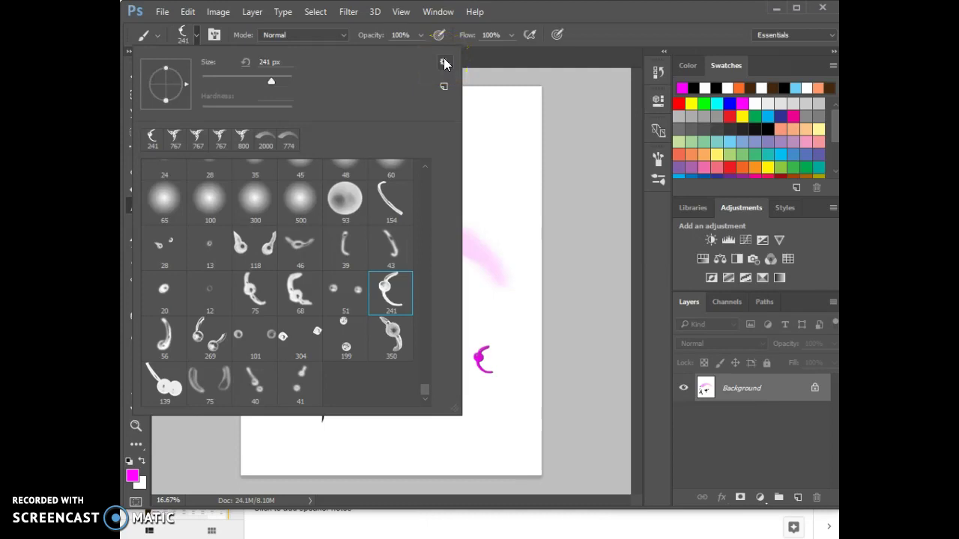
pyautogui.click(443, 63)
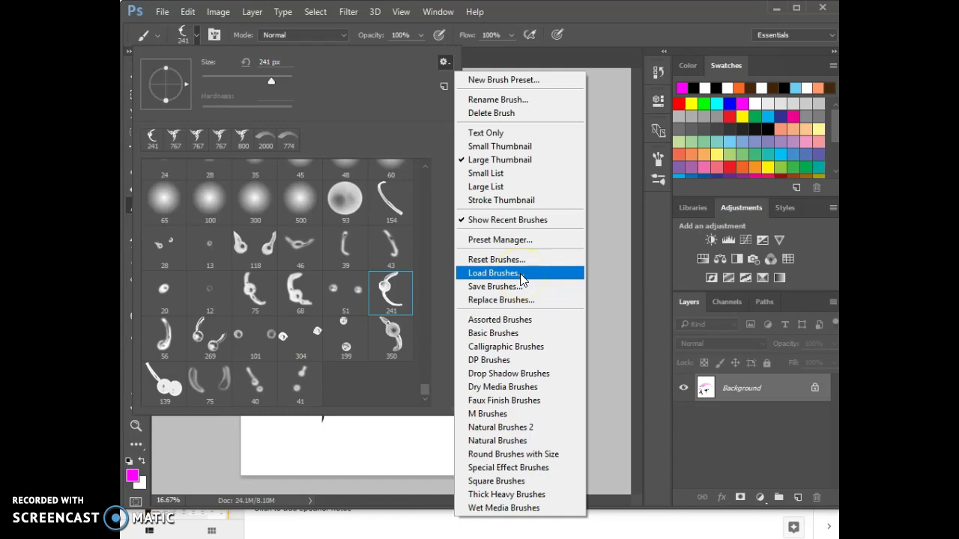
pyautogui.click(507, 149)
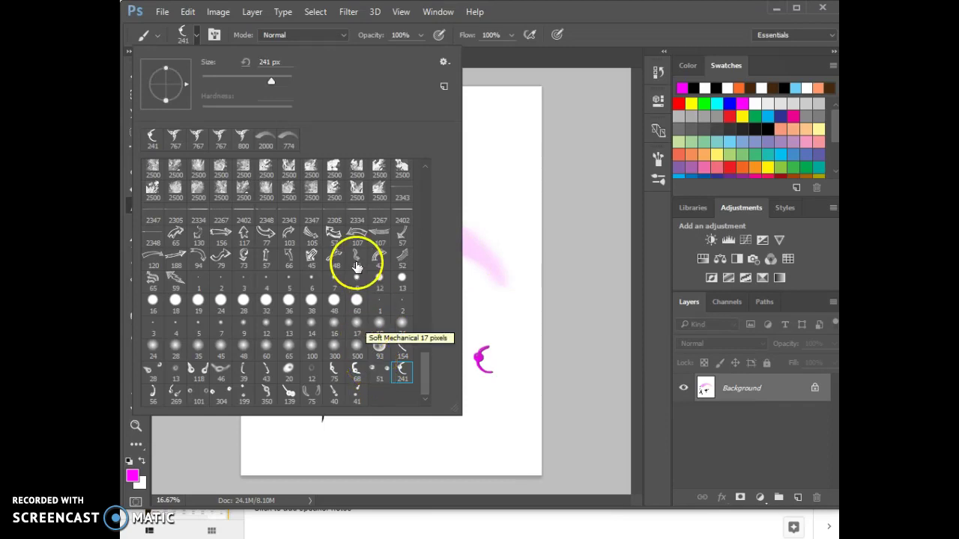
# - Return the brush preset list to the Large Thumbnail view, browse the tattoo brushes, and close the list
pyautogui.click(443, 62)
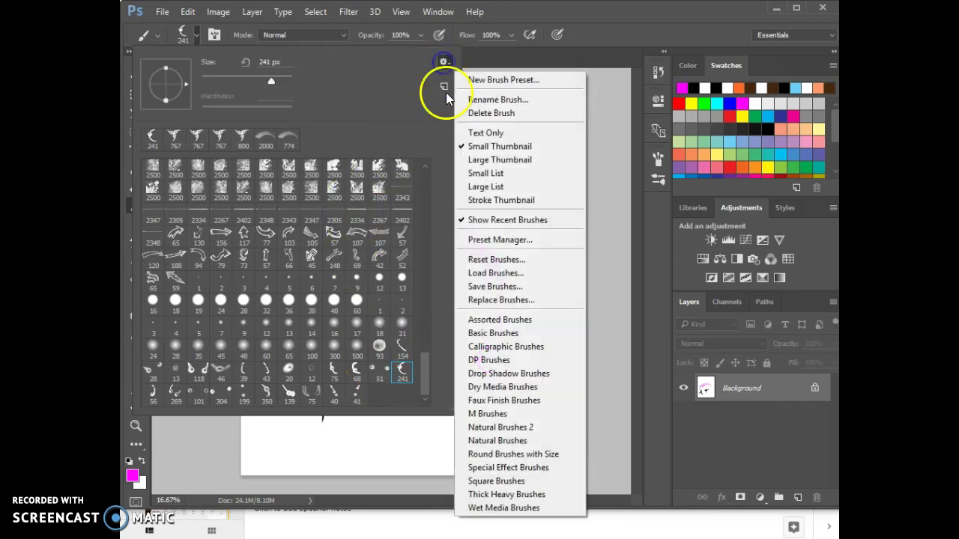
pyautogui.click(469, 160)
pyautogui.click(300, 307)
pyautogui.scroll(-2, 235, 292)
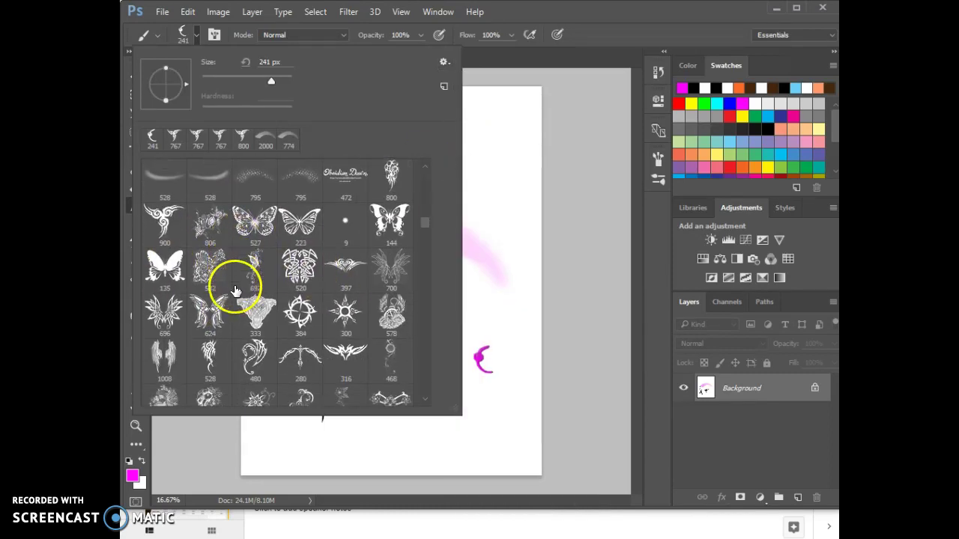
pyautogui.click(235, 292)
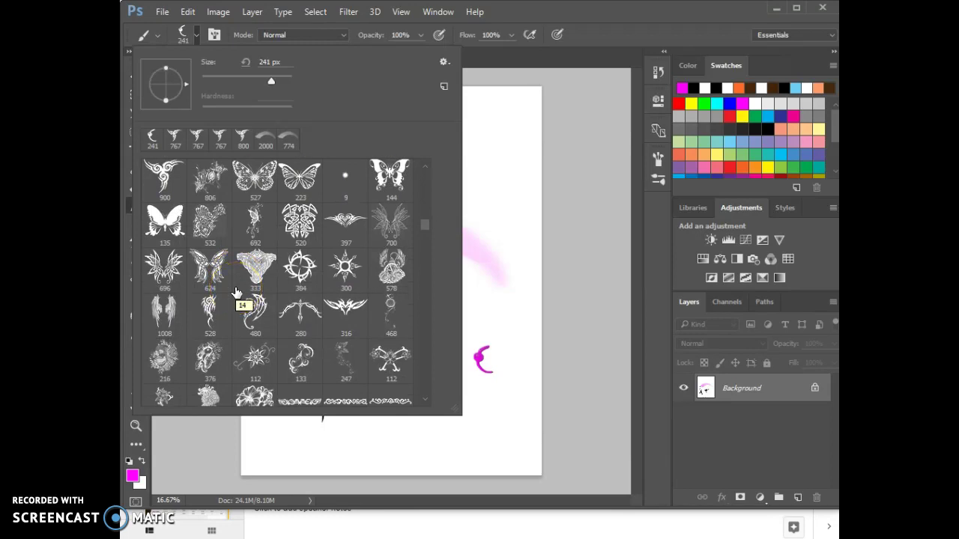
pyautogui.click(416, 69)
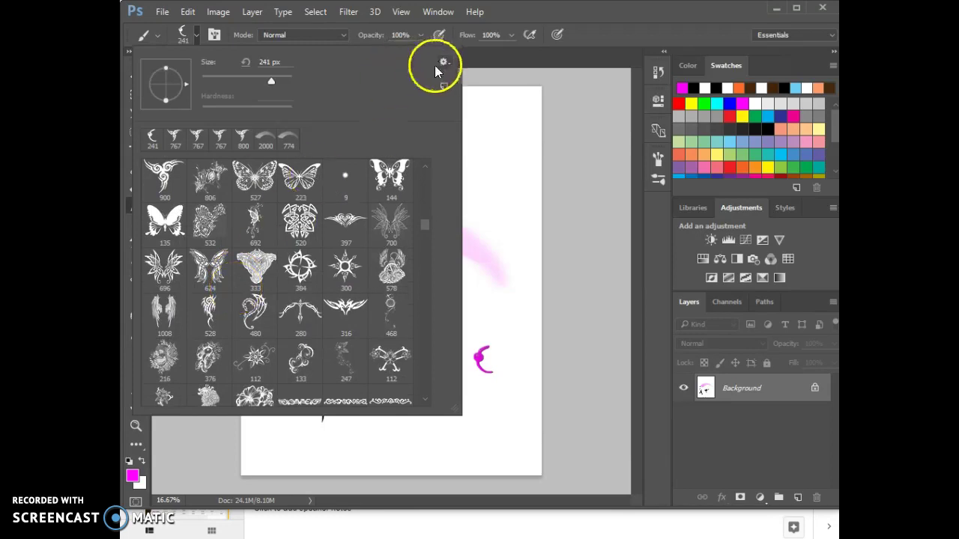
pyautogui.click(197, 36)
pyautogui.click(388, 359)
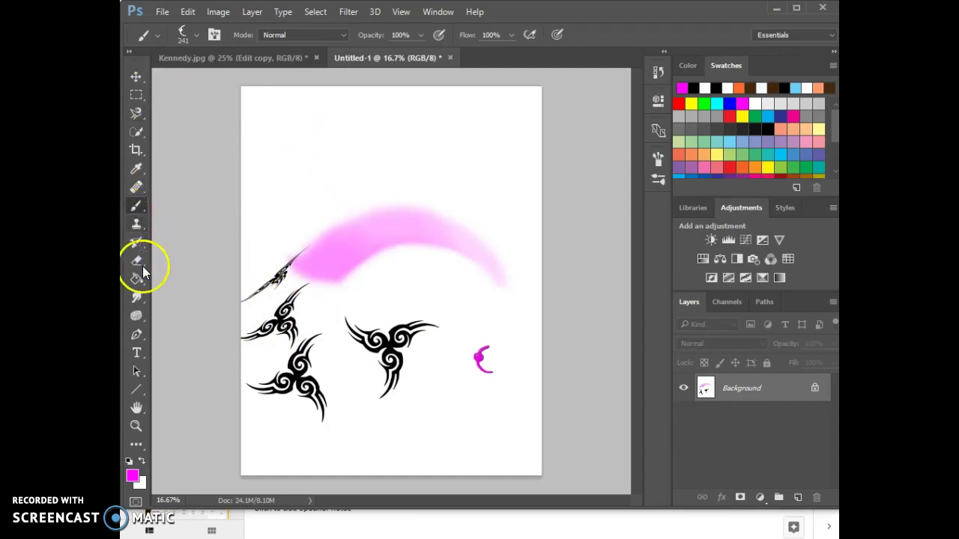
# - Create a paragraph text box above the pink stroke, starting with a hyphen, and set its text to black at 30 pt
pyautogui.click(136, 353)
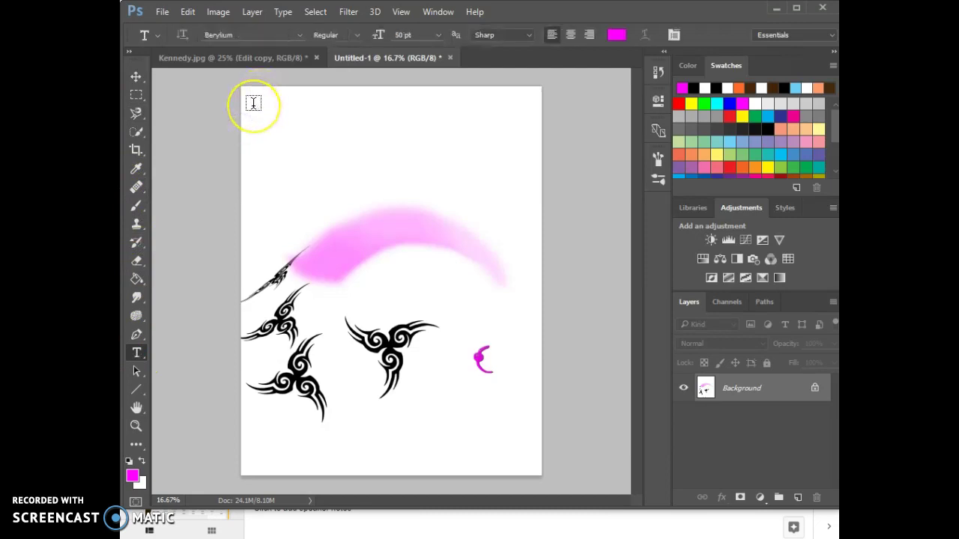
pyautogui.moveTo(254, 105); pyautogui.dragTo(426, 242)
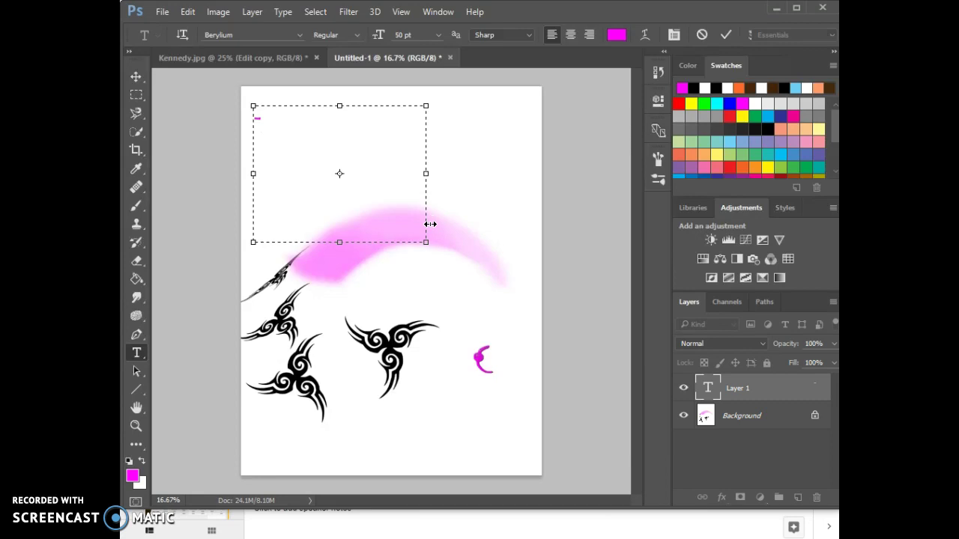
pyautogui.click(129, 460)
pyautogui.click(449, 90)
pyautogui.click(438, 35)
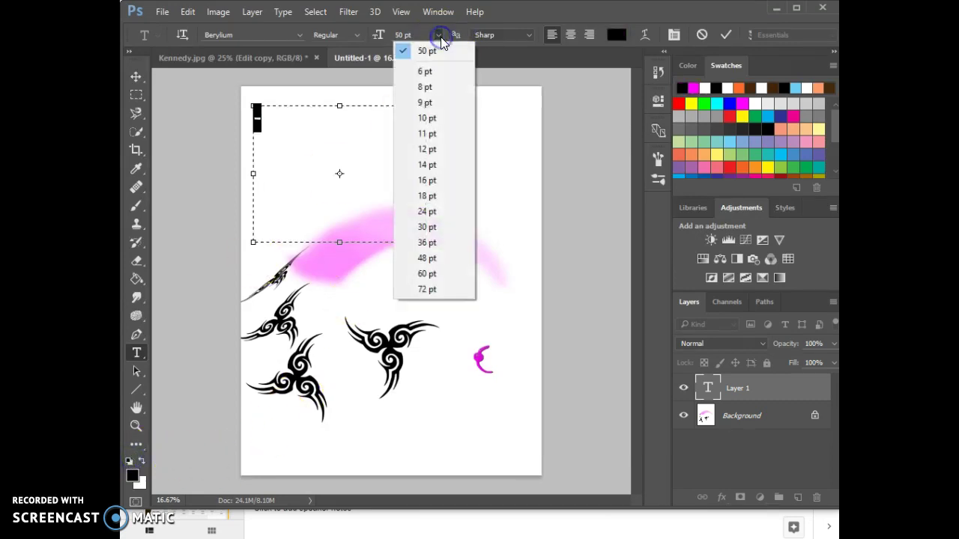
pyautogui.click(435, 226)
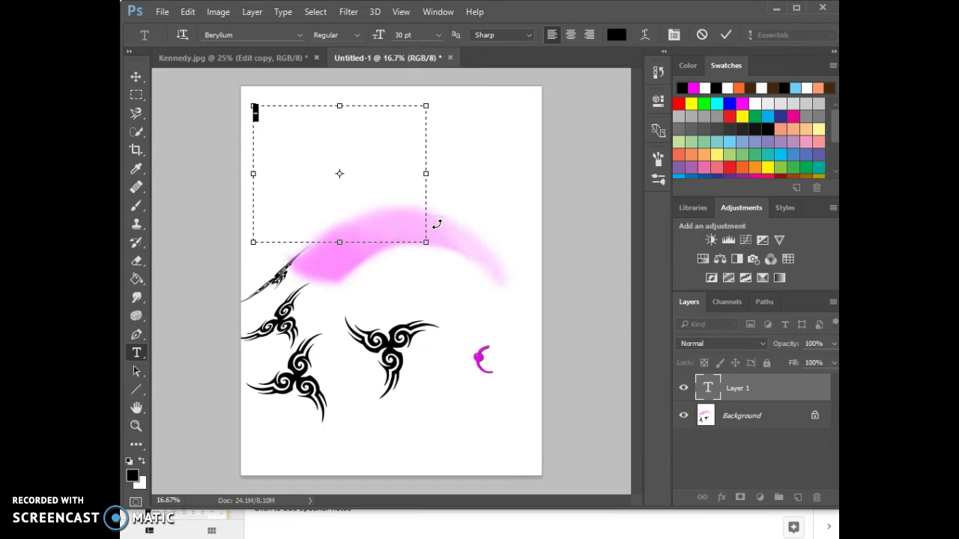
# - Write the first two list lines in the text box: "-load brushes" and "-change brush view to large"
pyautogui.write('load brushe ')
pyautogui.write('-change')
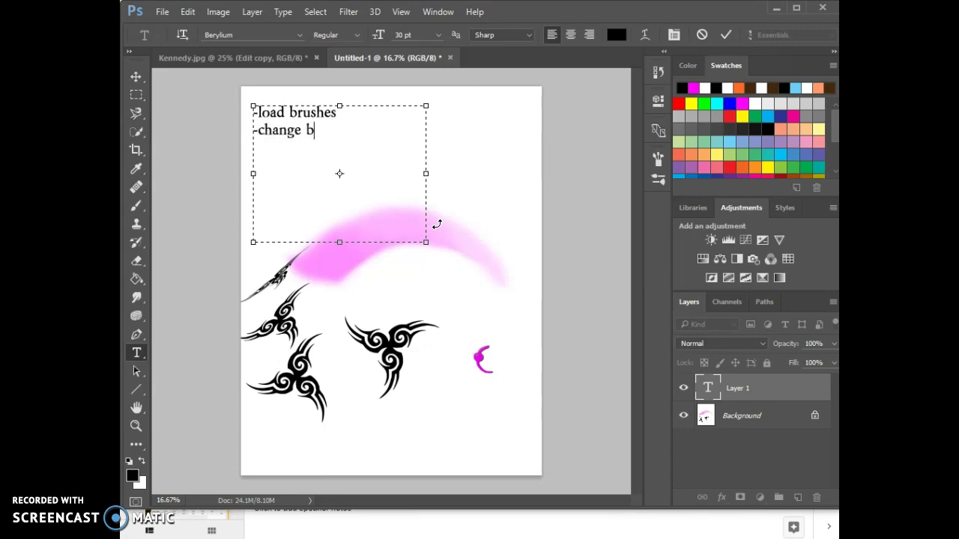
pyautogui.write(' brush view to large')
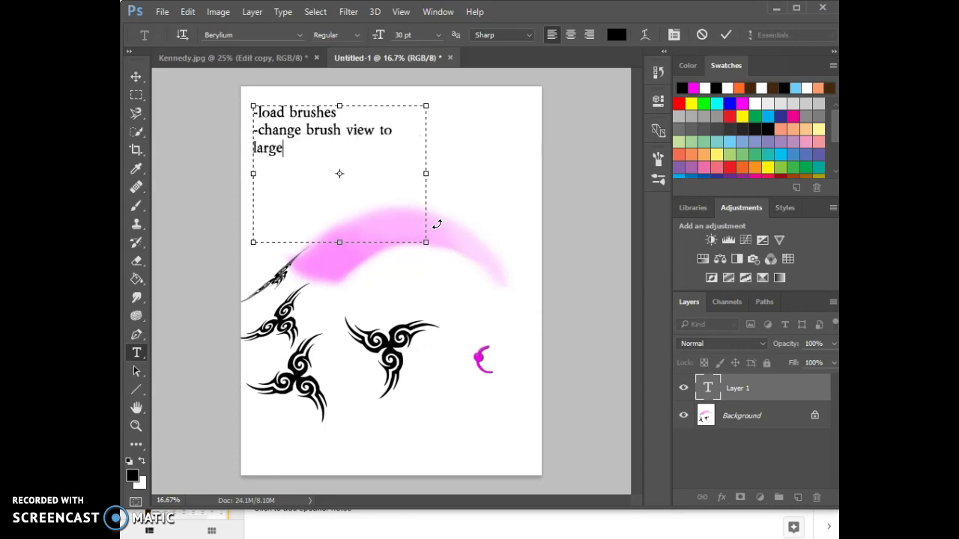
# - Add the list lines "-change brush color", "-change brush direction" and "-change brush “perspective” (squashed)" to the text box
pyautogui.write('-change brush c')
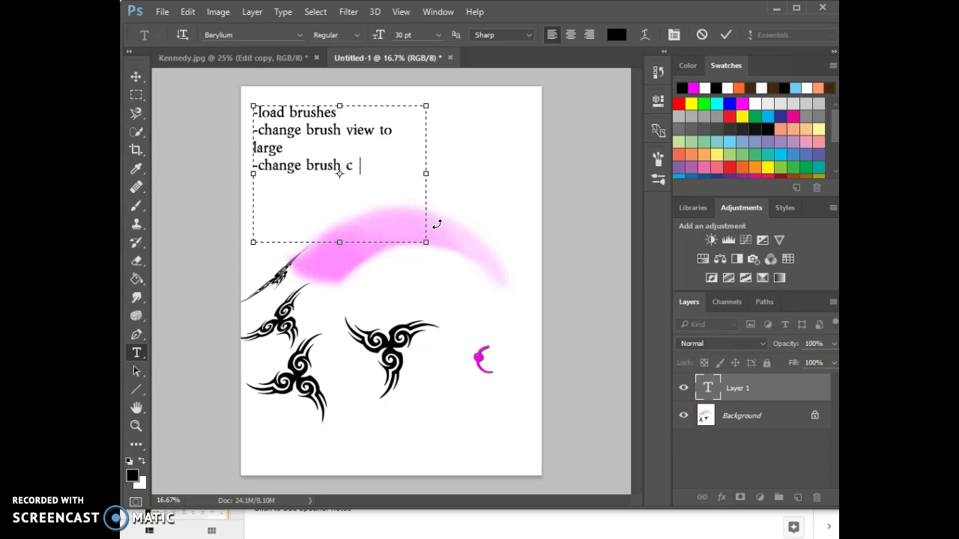
pyautogui.press('BackSpace')
pyautogui.write('olor -chang')
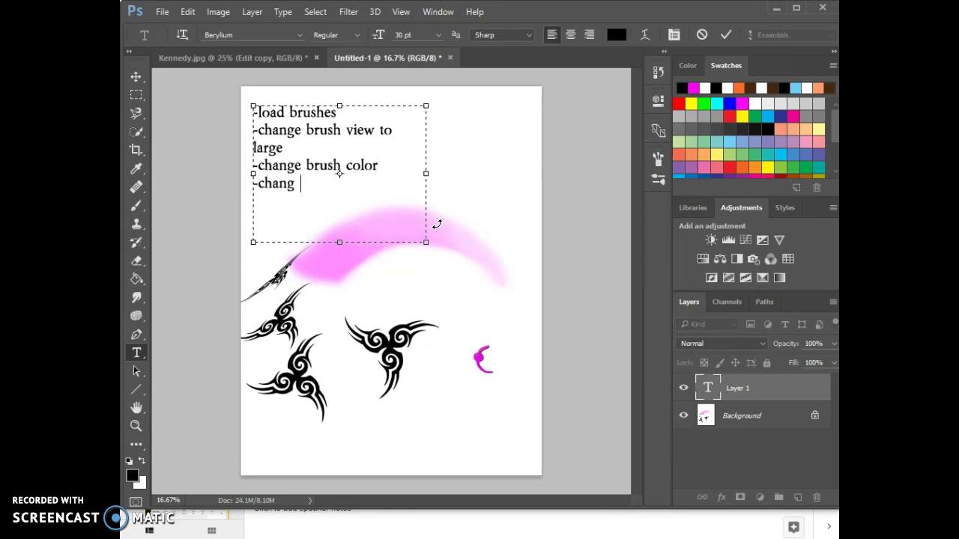
pyautogui.write('e brush direction')
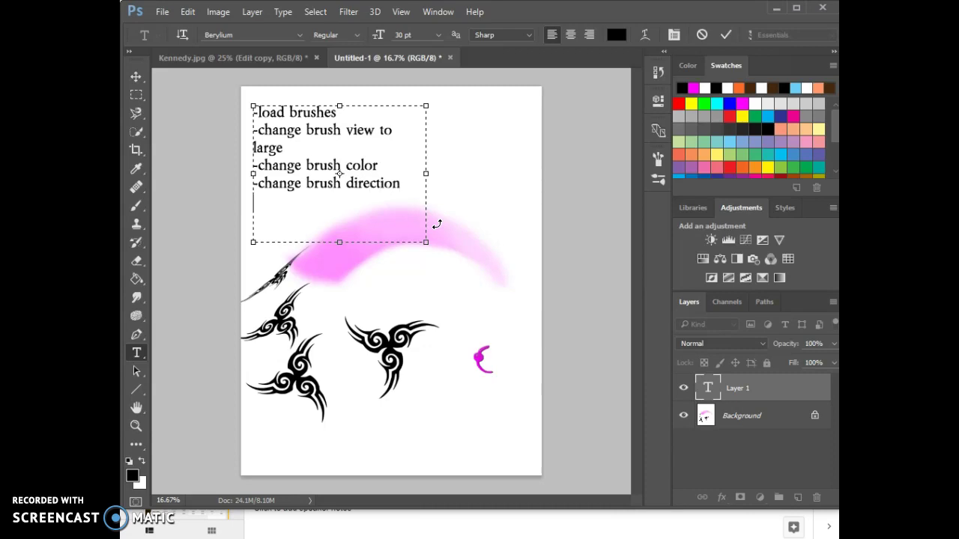
pyautogui.write(' -change brush ')
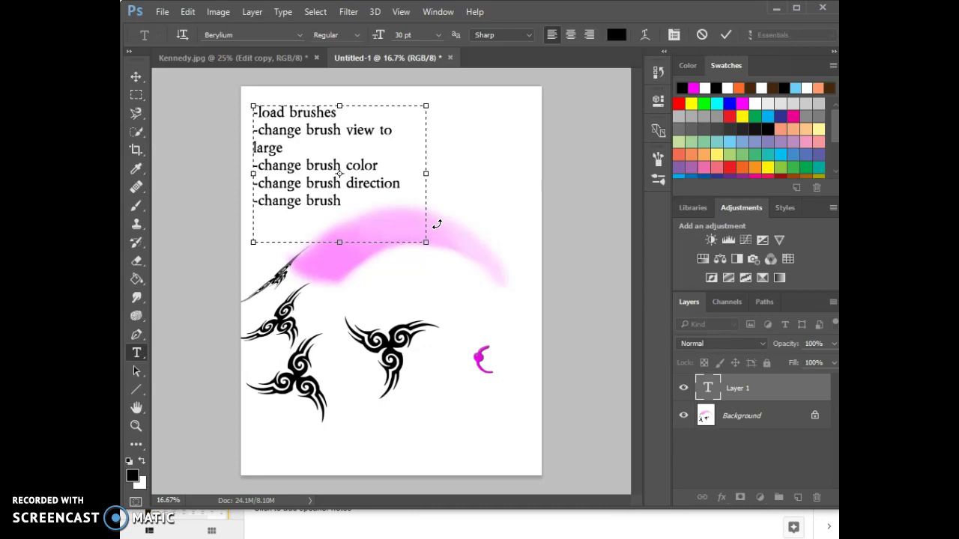
pyautogui.write('“perspective” (squash')
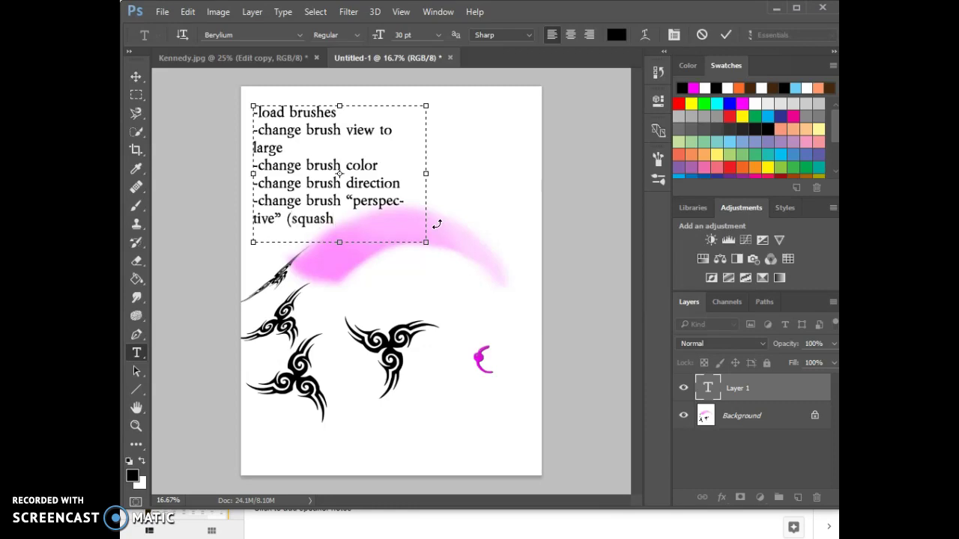
pyautogui.write('ed)')
# - Show the Brush panel's tip angle and roundness controls, collapse the panel, and commit the text by switching to the Move tool
pyautogui.click(438, 12)
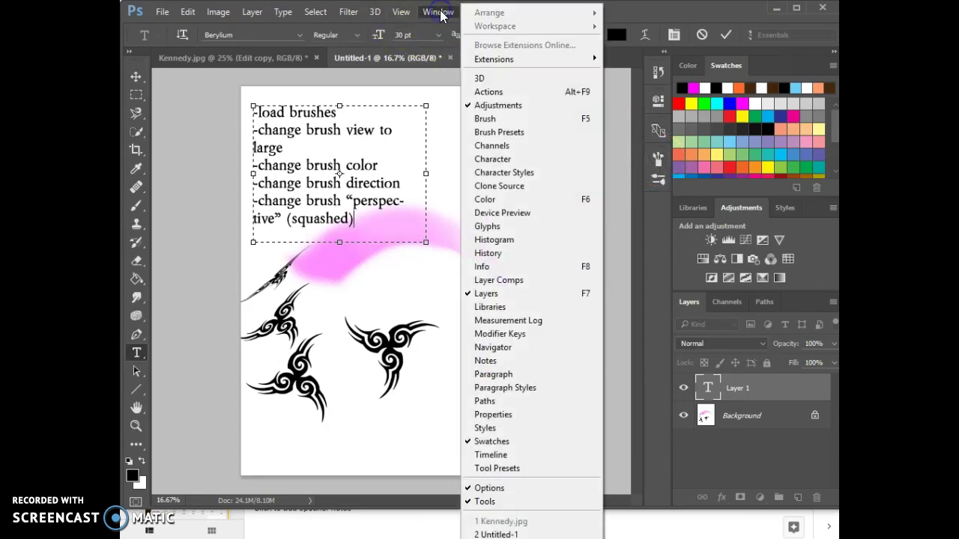
pyautogui.click(483, 119)
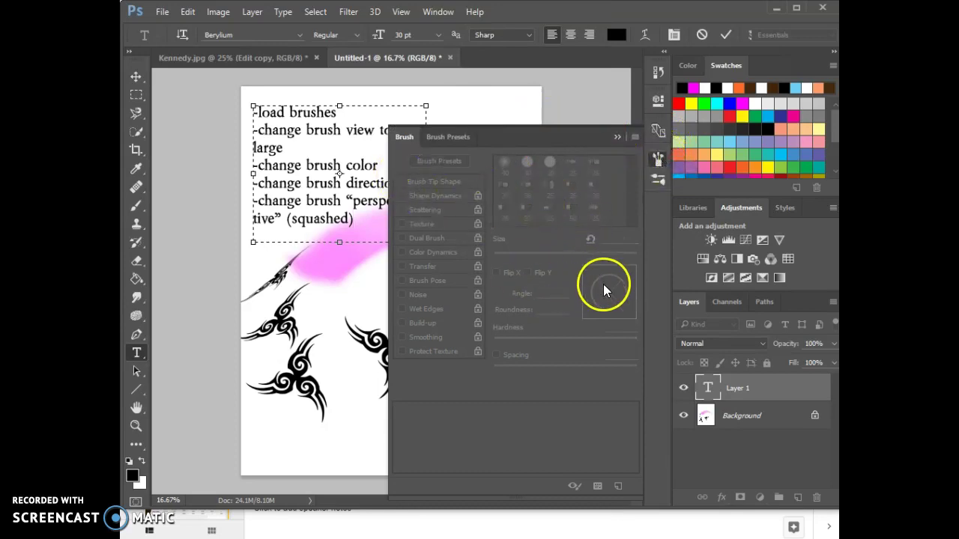
pyautogui.click(614, 137)
pyautogui.click(135, 80)
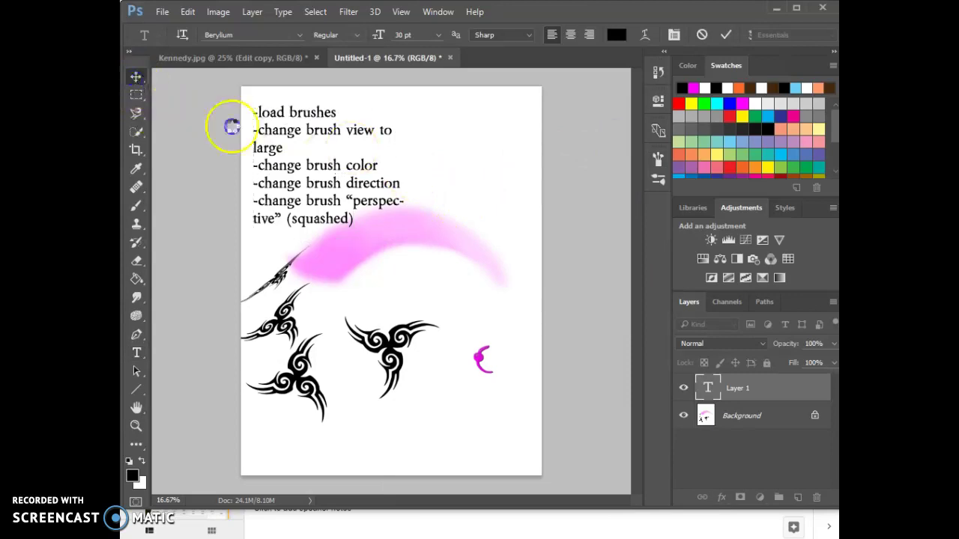